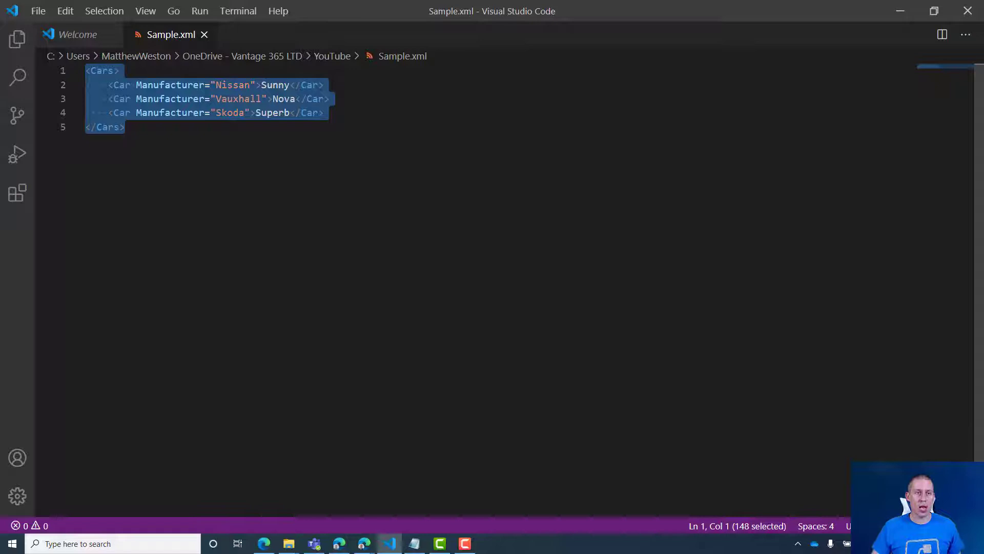
# Highlight the Manufacturer attribute and the Sunny model value in Sample.xml
pyautogui.click(125, 127)
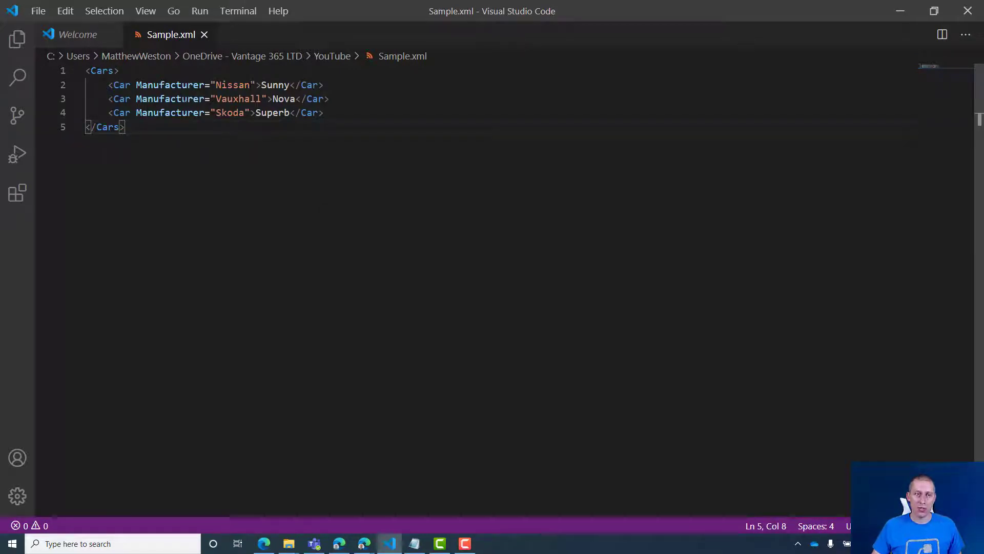
pyautogui.doubleClick(172, 85)
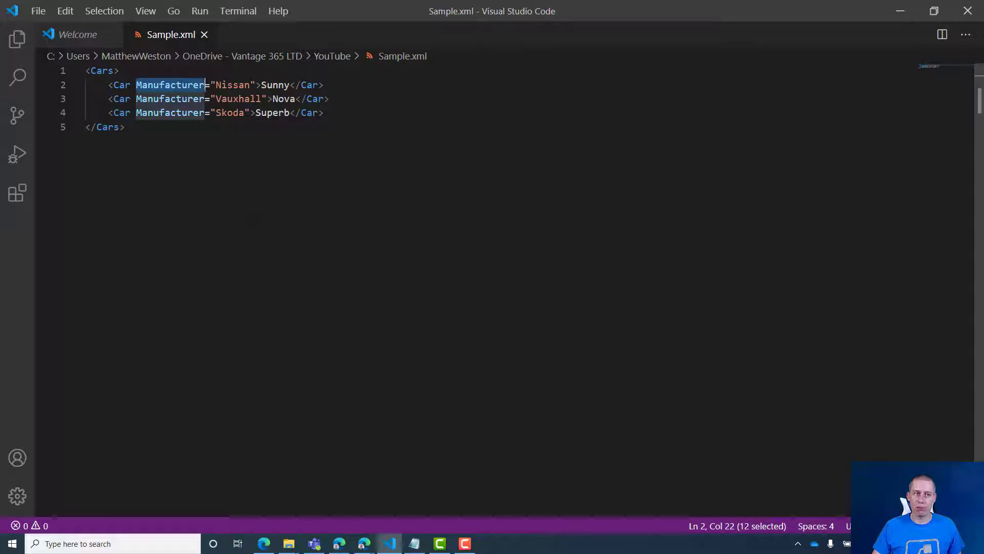
pyautogui.moveTo(261, 85); pyautogui.dragTo(290, 85)
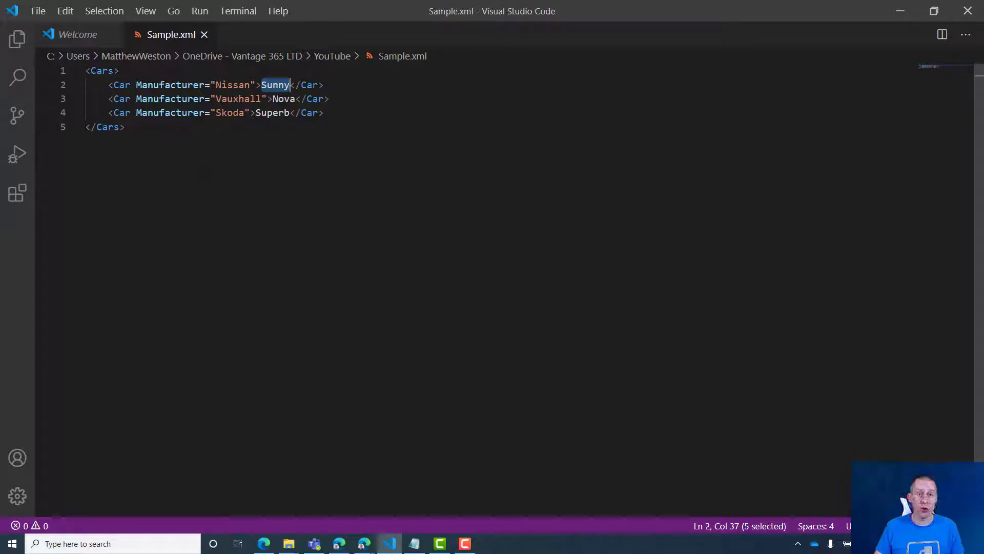
# Copy the whole Cars XML and minimize VS Code to reveal the flow
pyautogui.hotkey('ctrl', 'End')
pyautogui.hotkey('ctrl', 'shift', 'Home')
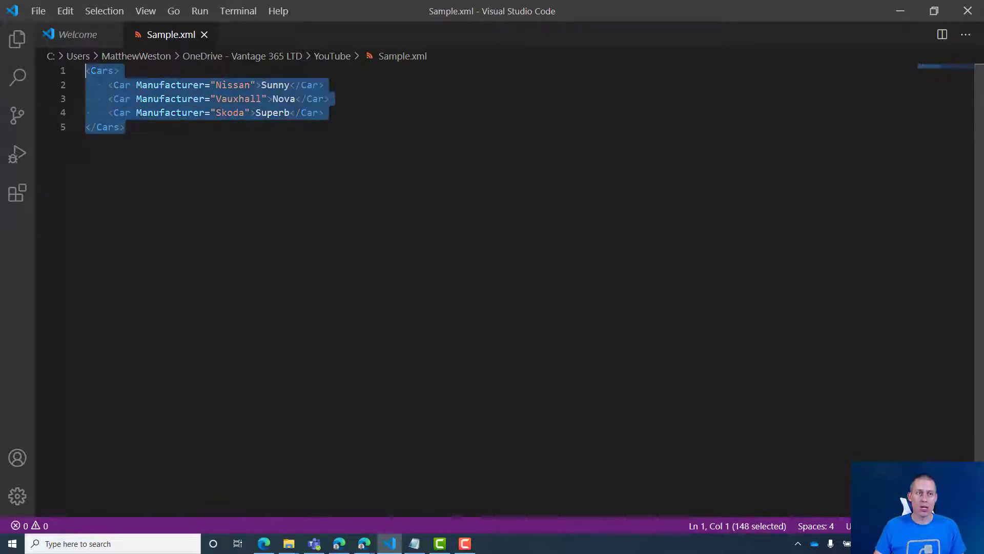
pyautogui.click(900, 10)
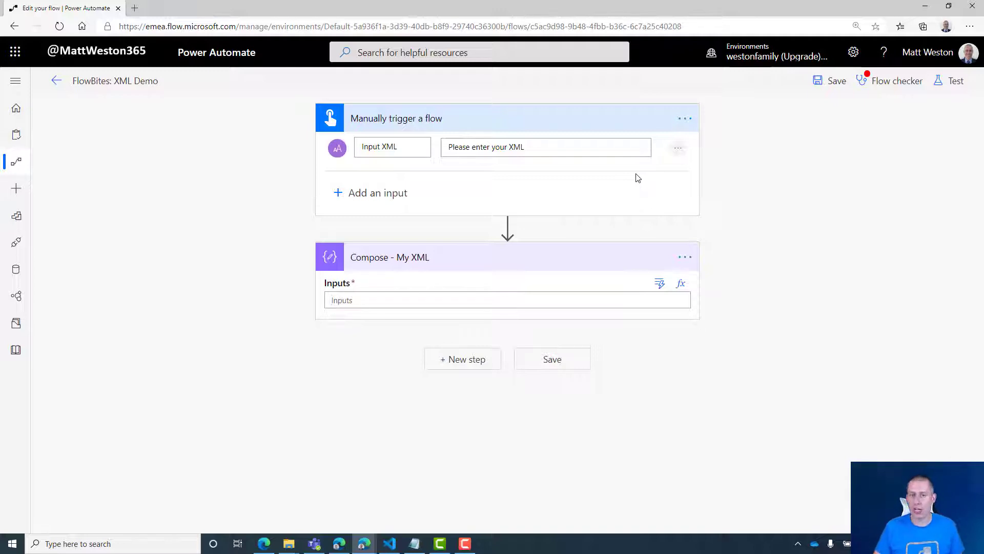
# Set Compose - My XML's input to the expression xml(triggerBody()['text']) using Input XML
pyautogui.click(681, 283)
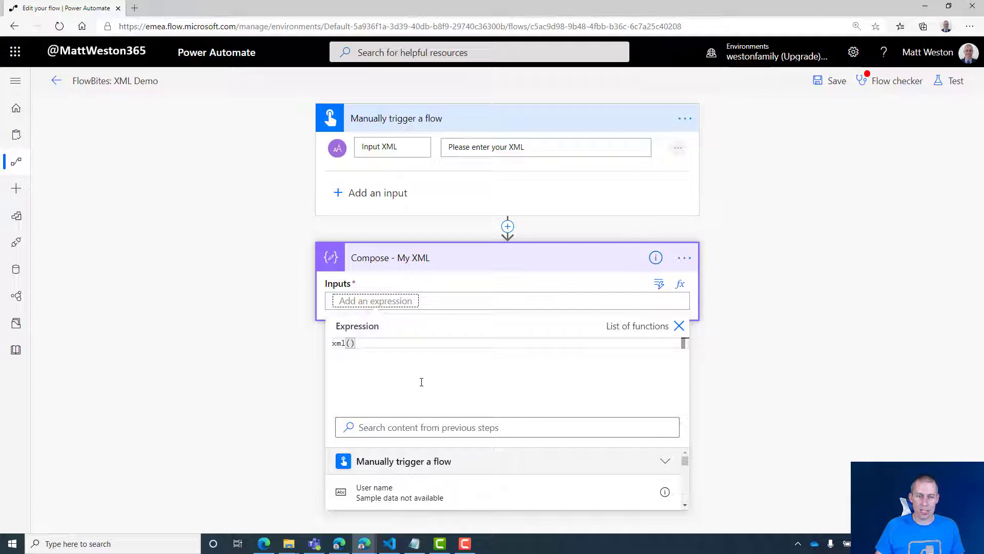
pyautogui.click(506, 427)
pyautogui.write('xml')
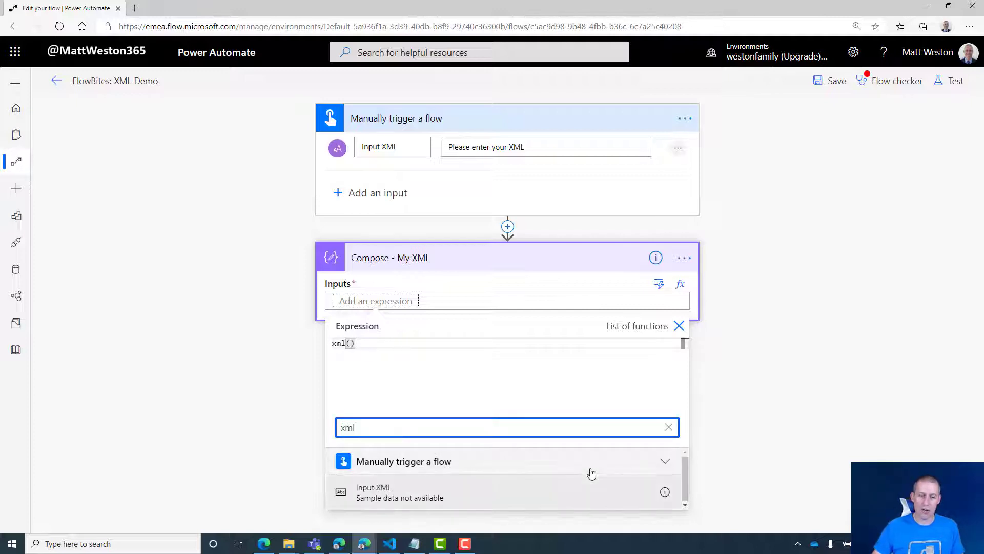
pyautogui.click(400, 495)
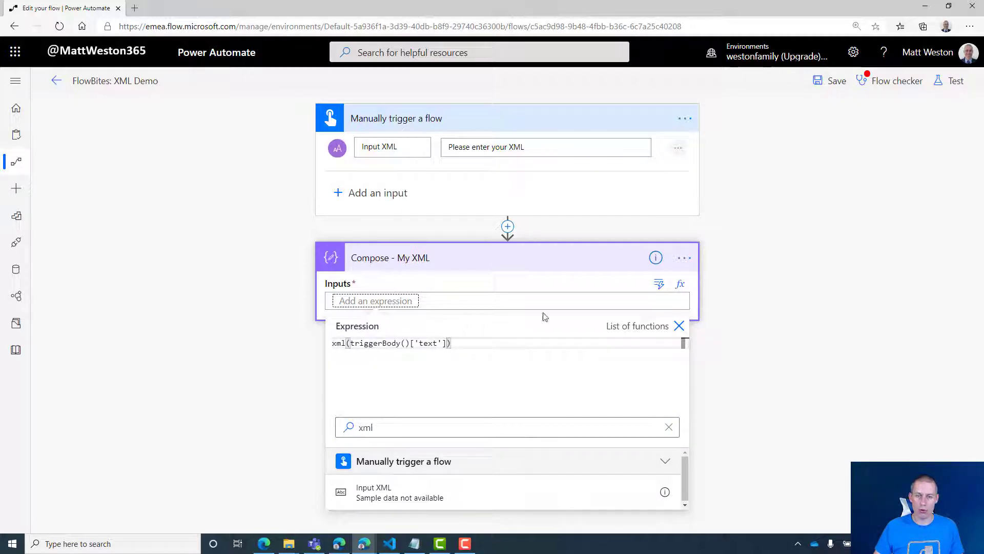
pyautogui.click(536, 298)
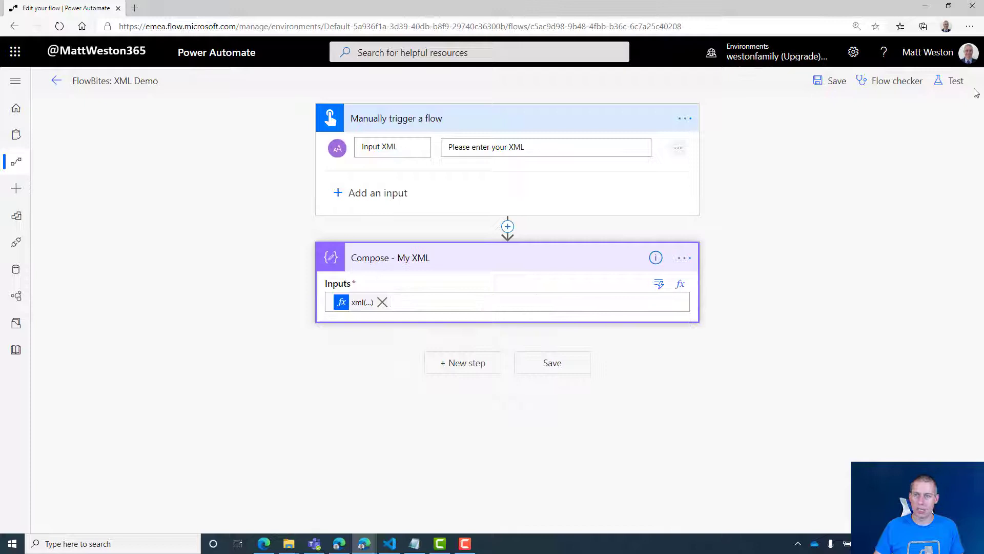
# Save and test-run the flow with the copied Cars XML pasted as Input XML
pyautogui.click(946, 82)
pyautogui.click(821, 167)
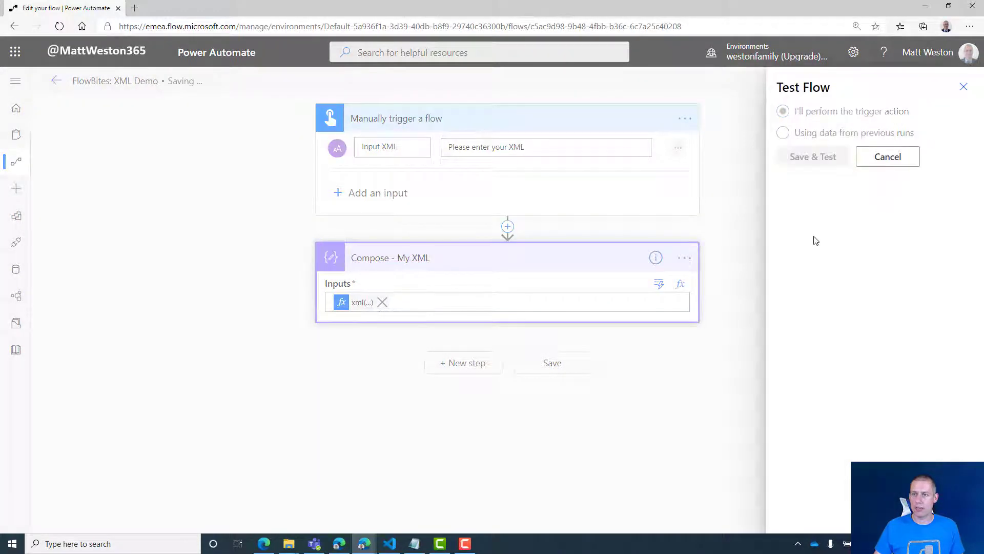
pyautogui.click(883, 208)
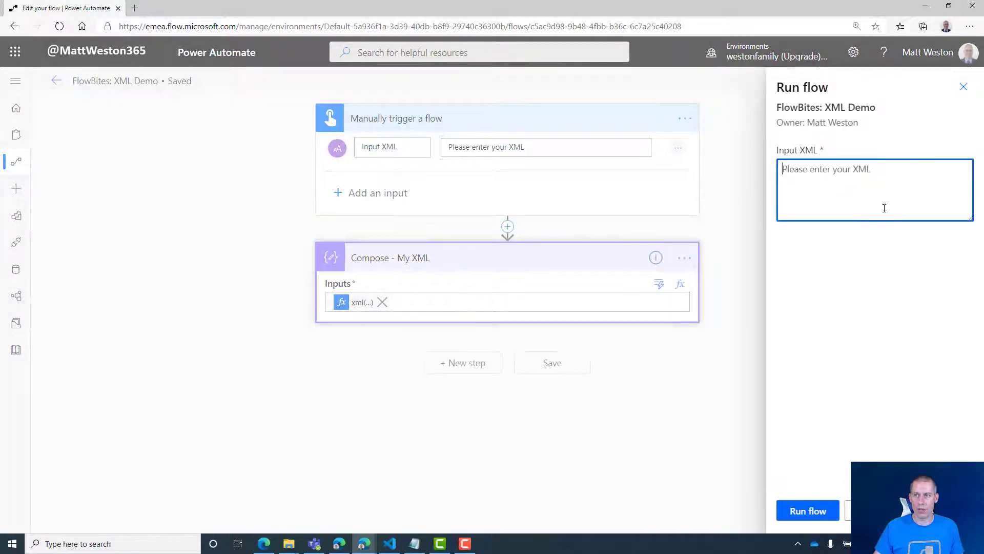
pyautogui.hotkey('ctrl', 'v')
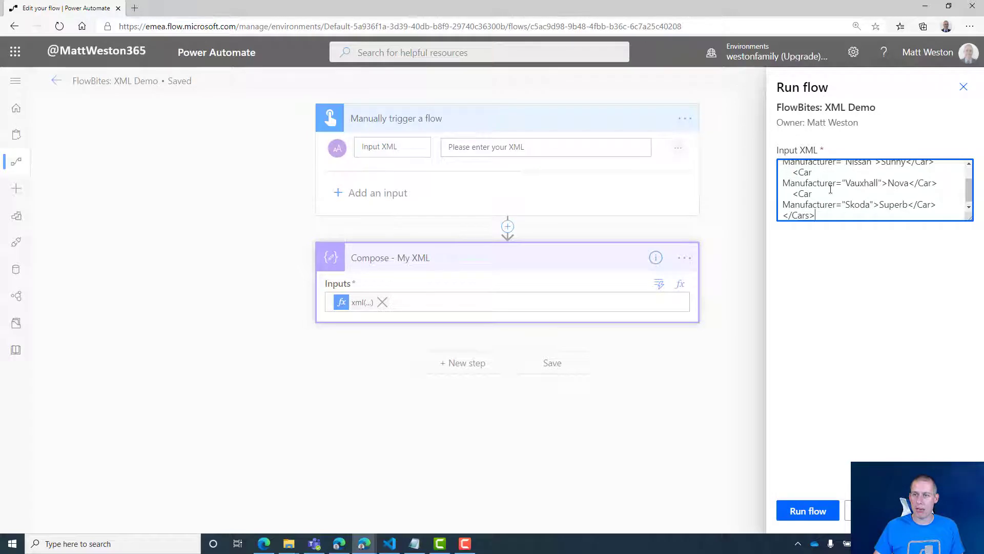
pyautogui.click(821, 511)
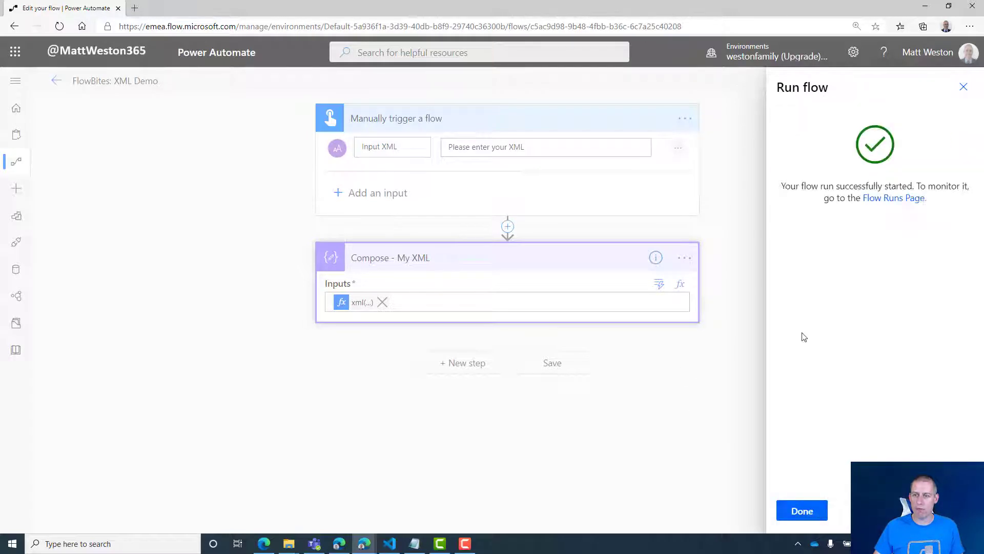
pyautogui.click(788, 517)
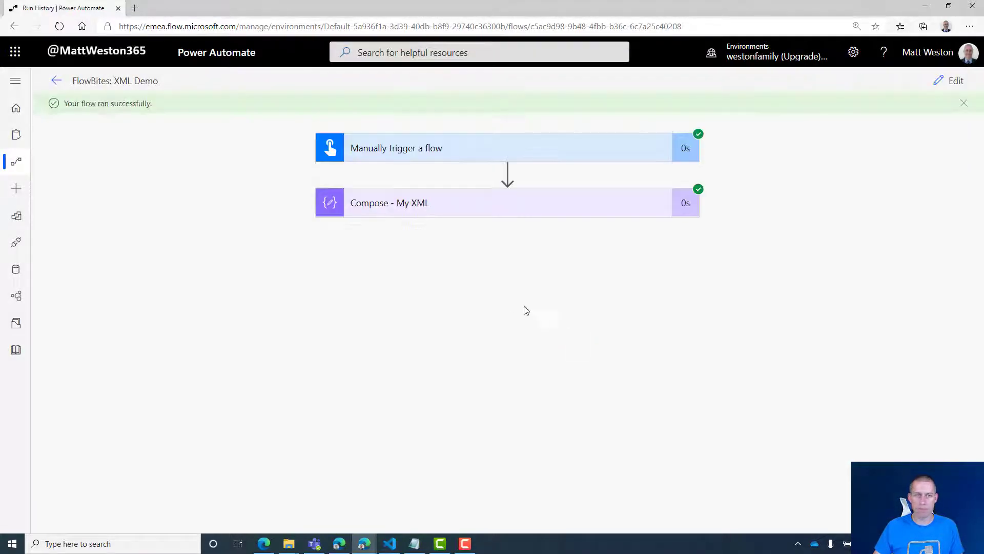
# Inspect the Compose - My XML run output, then return to editing the flow
pyautogui.click(476, 206)
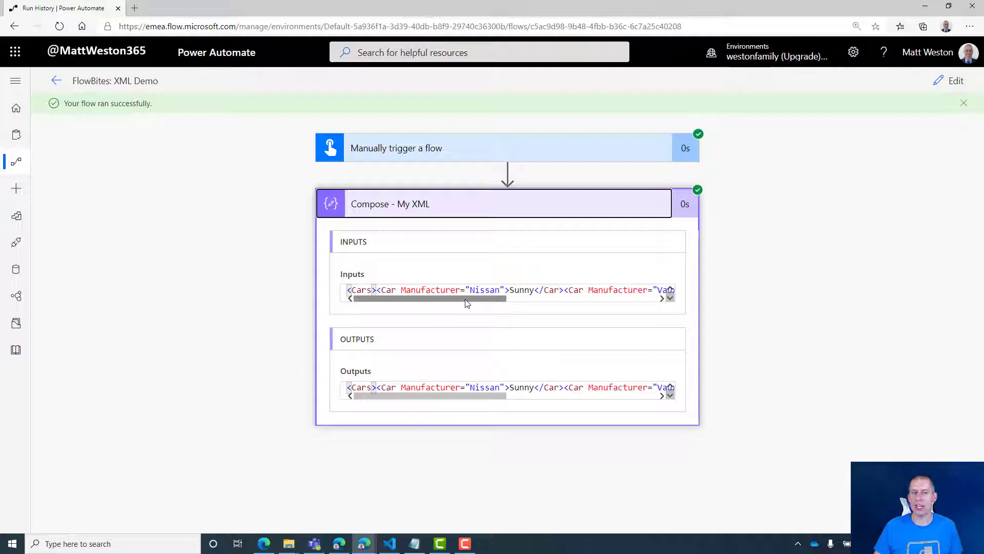
pyautogui.moveTo(467, 301); pyautogui.dragTo(440, 303)
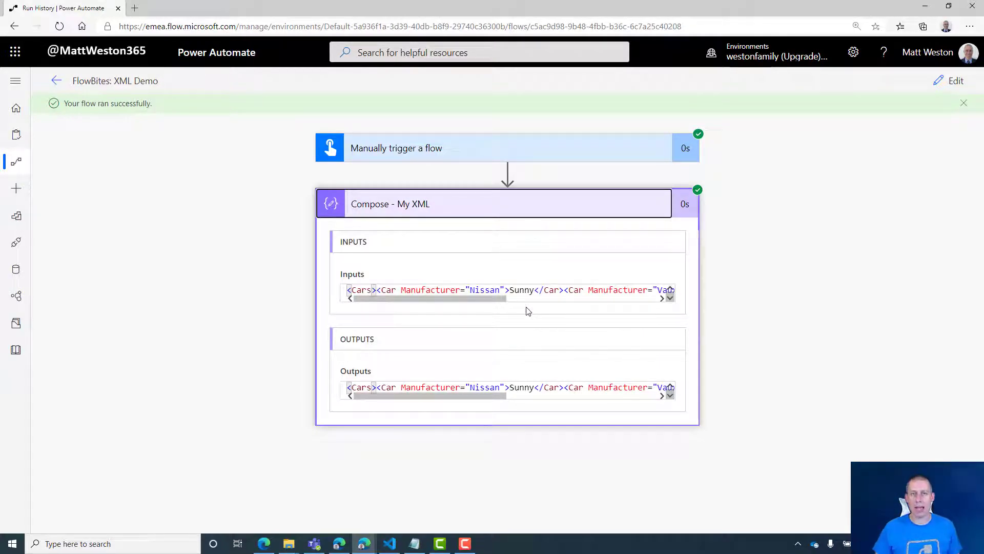
pyautogui.click(957, 82)
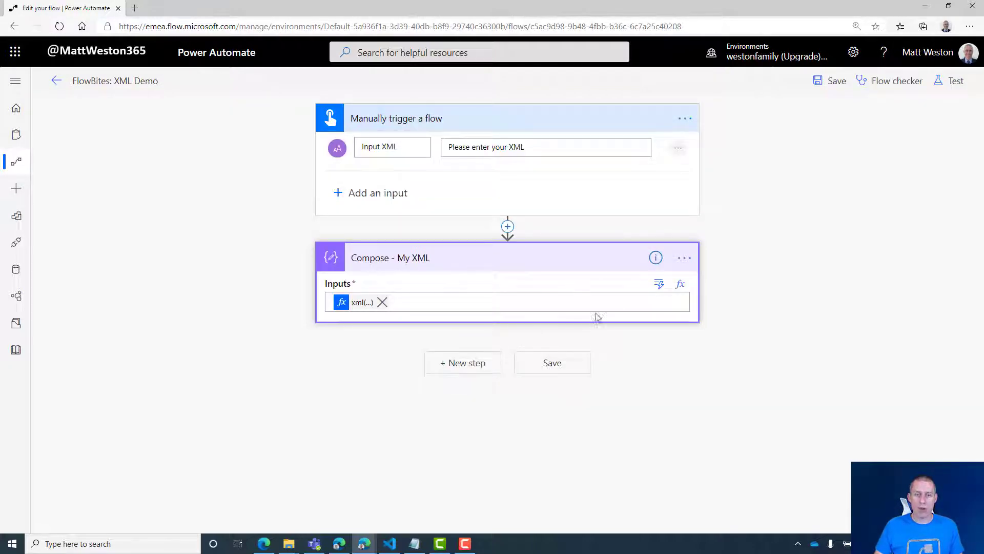
# Add a Compose data-operation action directly after Compose - My XML
pyautogui.click(466, 365)
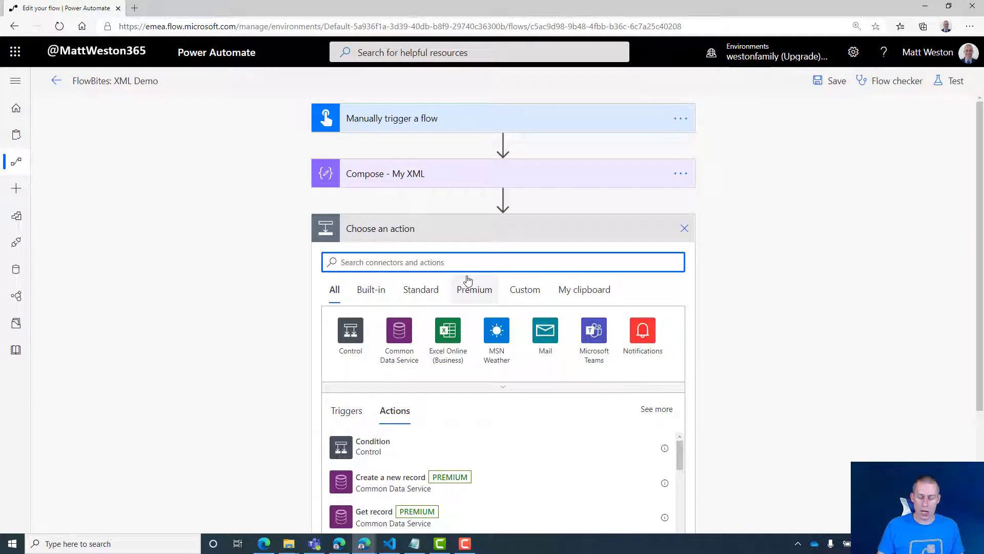
pyautogui.write('Compose')
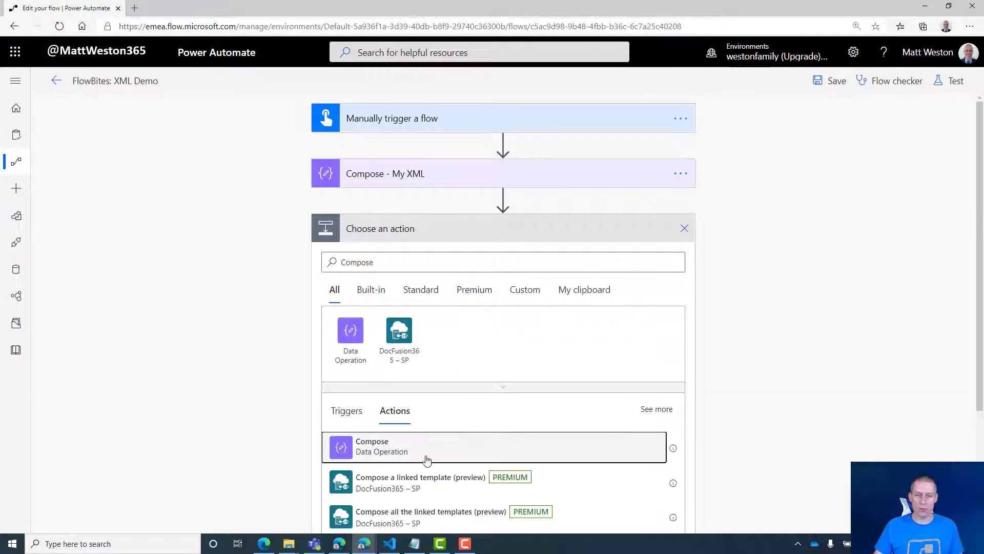
pyautogui.click(425, 445)
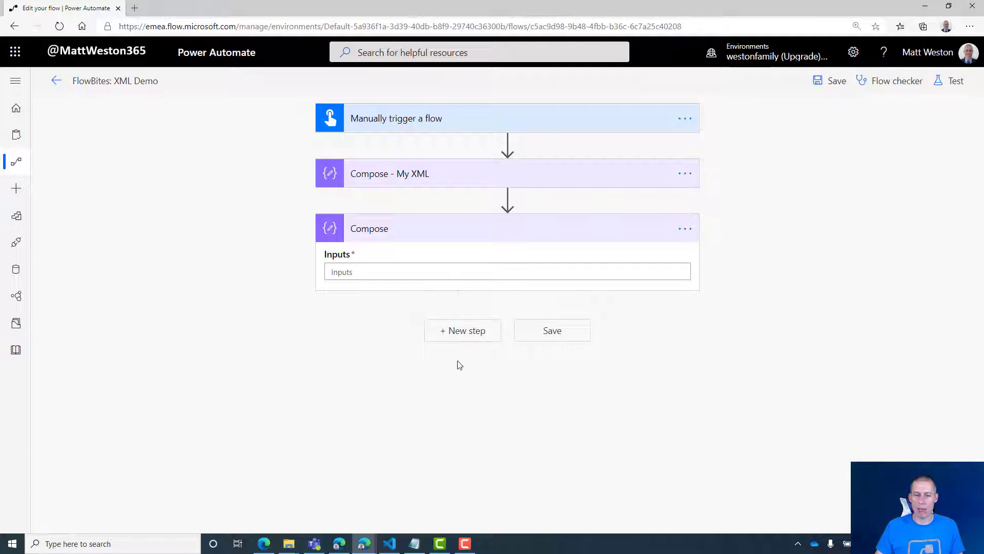
pyautogui.click(390, 544)
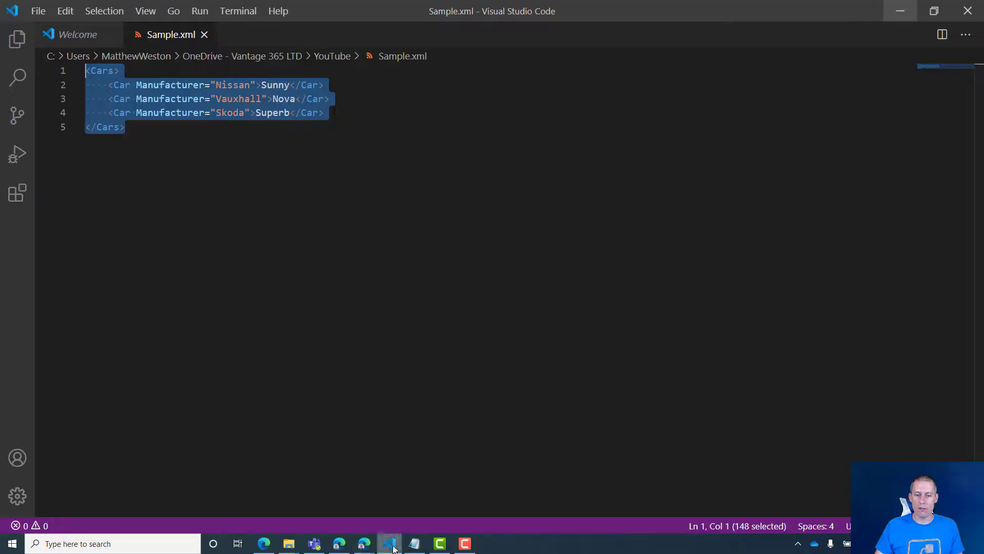
pyautogui.click(231, 126)
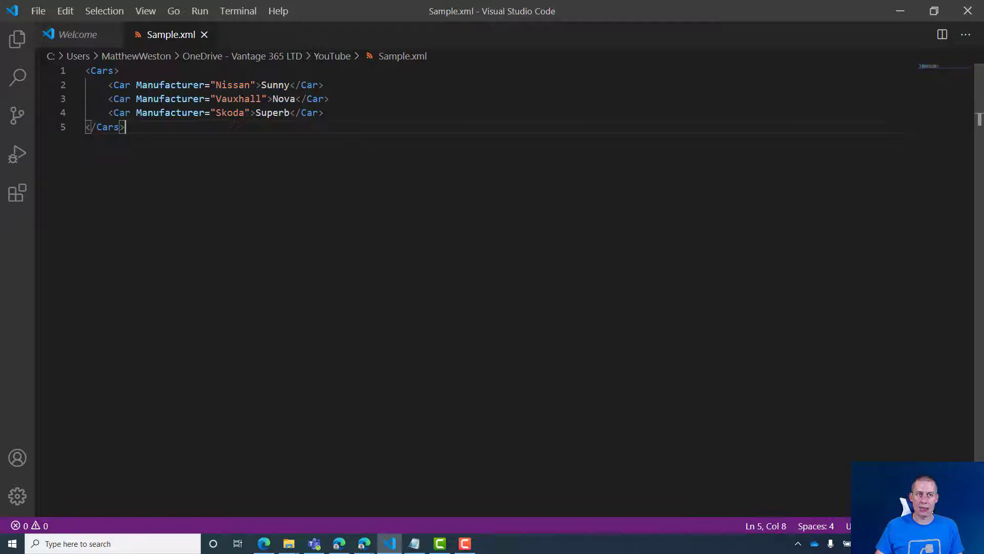
pyautogui.doubleClick(275, 84)
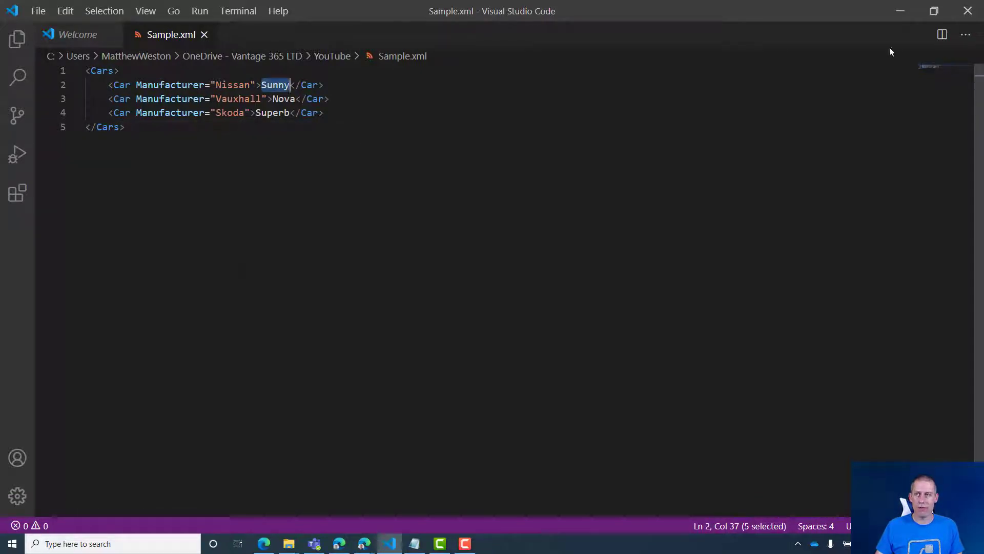
pyautogui.click(902, 15)
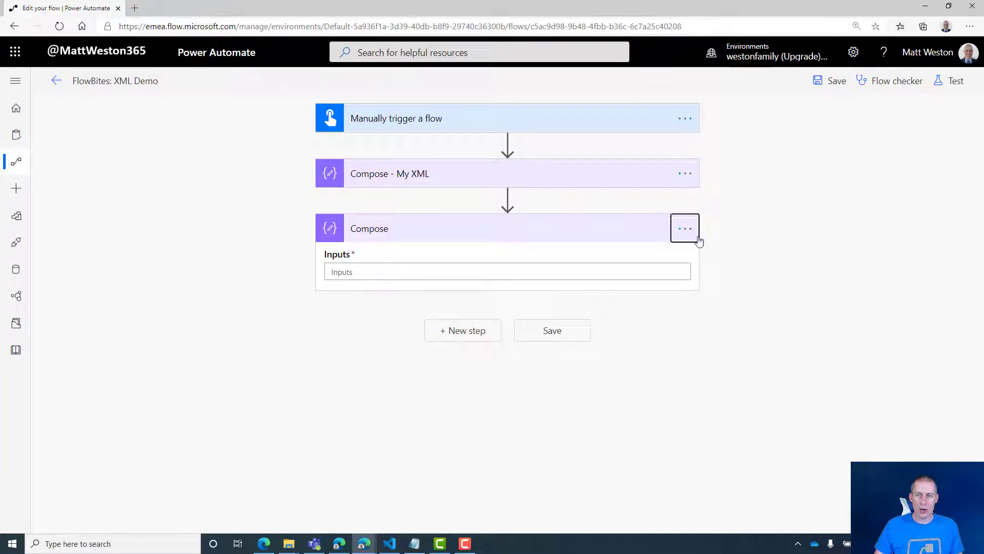
# Rename the new Compose step to Compose - First Node
pyautogui.click(685, 229)
pyautogui.click(728, 248)
pyautogui.click(418, 226)
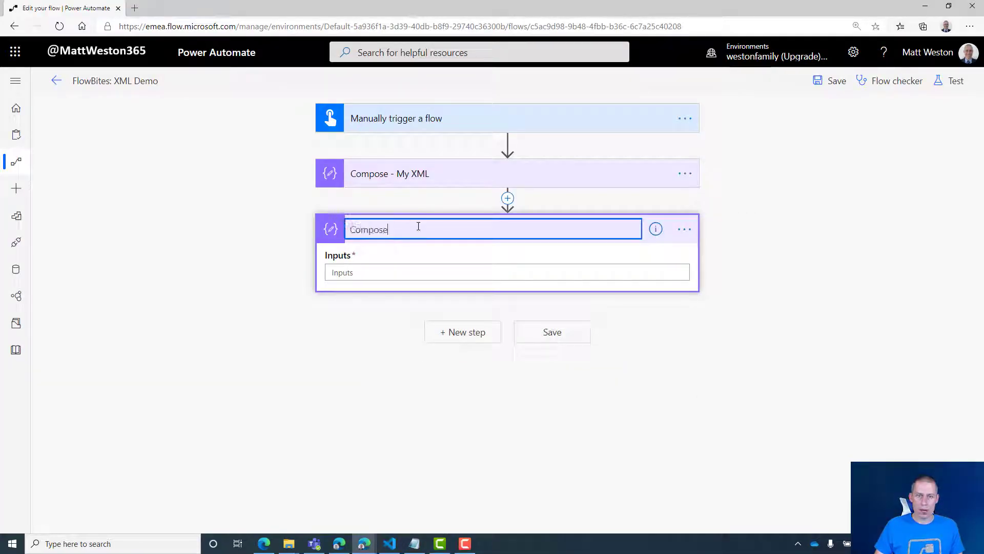
pyautogui.write('- First Node')
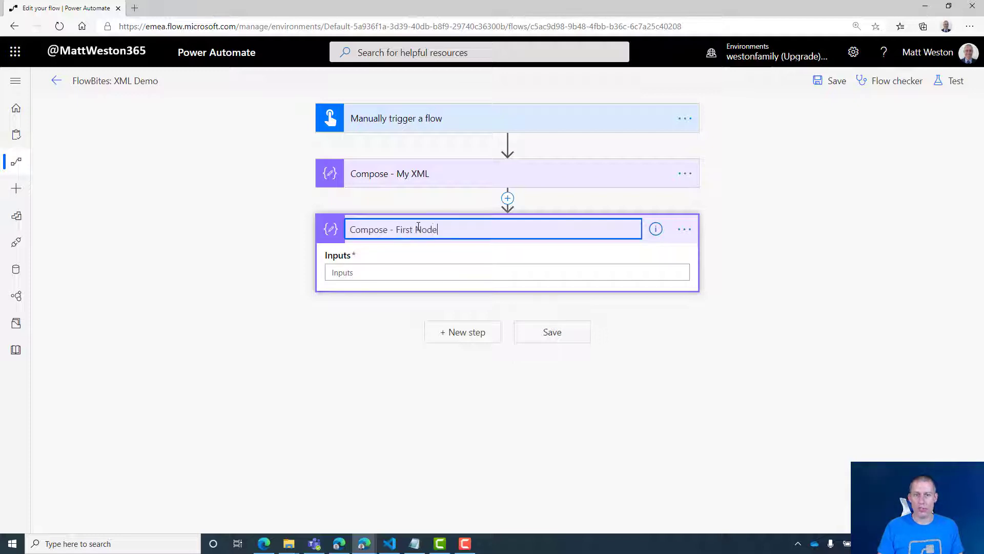
pyautogui.press('Return')
# Review the xml() expression in Compose - My XML, then return to First Node's Inputs box
pyautogui.click(434, 275)
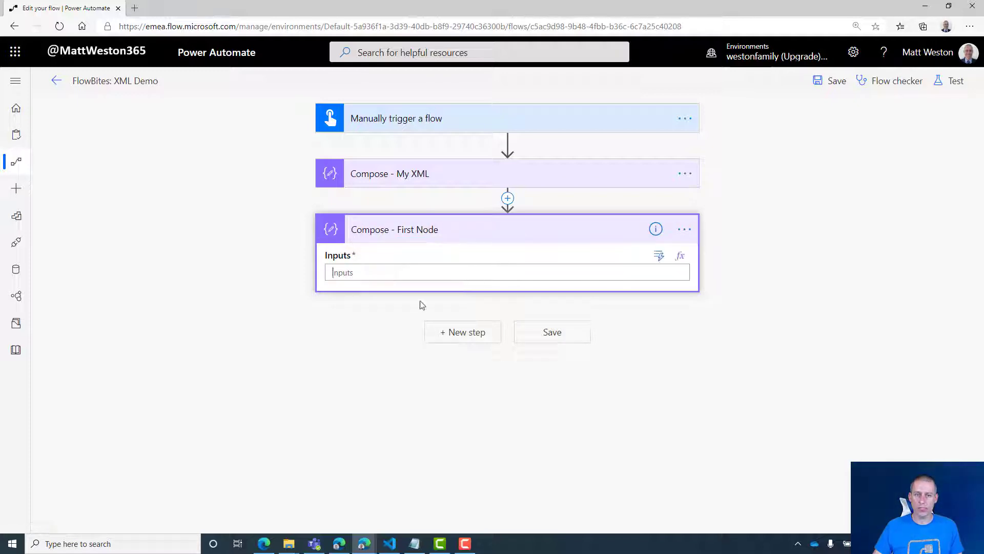
pyautogui.click(679, 256)
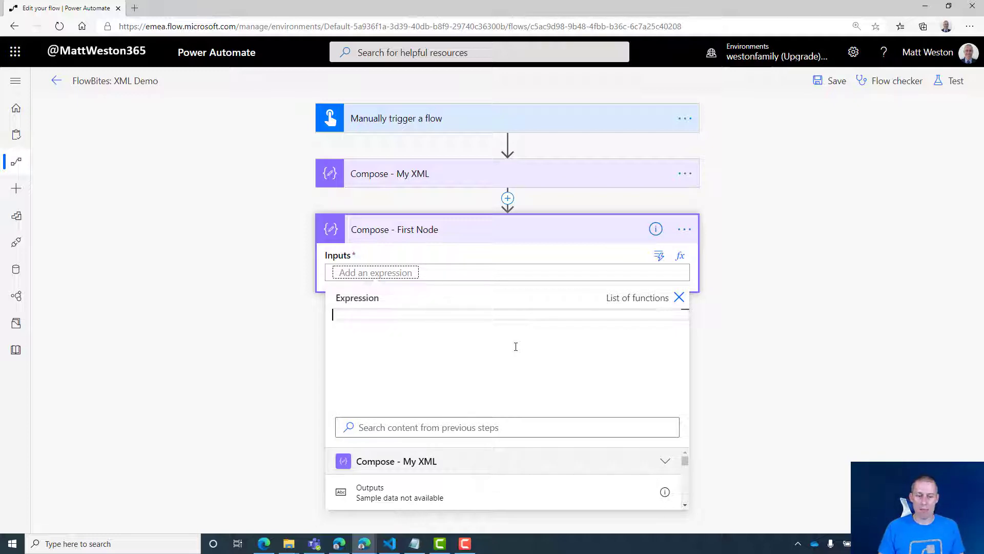
pyautogui.click(413, 174)
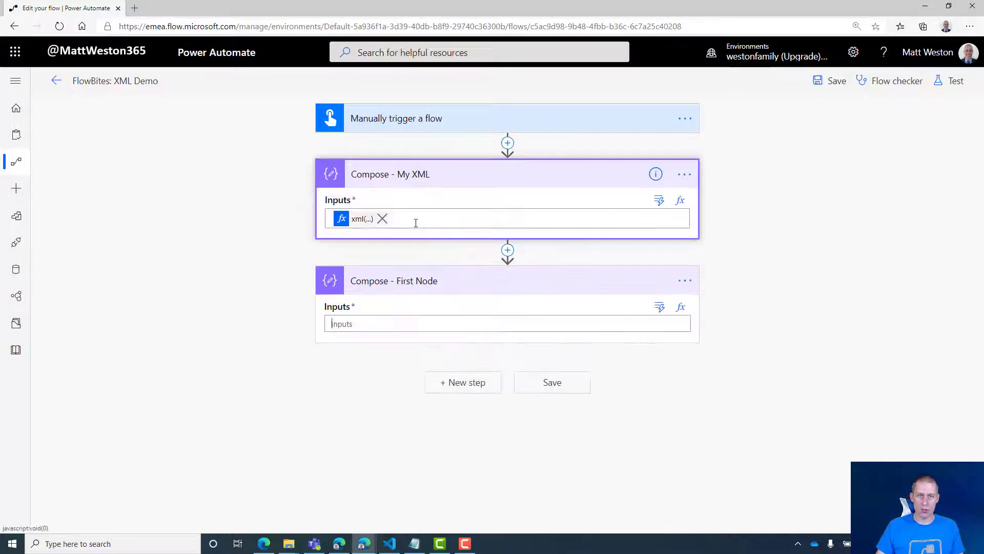
pyautogui.click(362, 218)
pyautogui.hotkey('ctrl', 'a')
pyautogui.hotkey('ctrl', 'c')
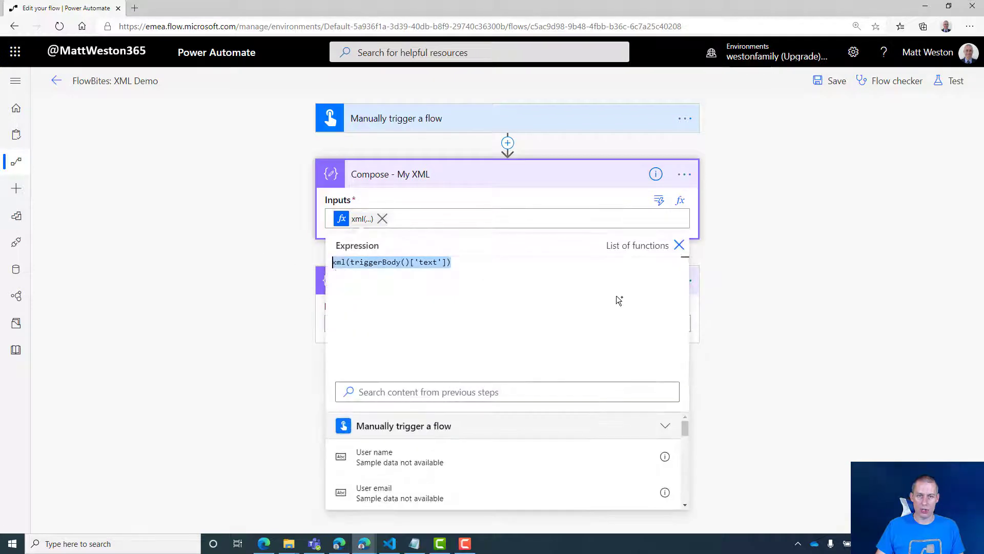
pyautogui.click(590, 179)
pyautogui.click(439, 278)
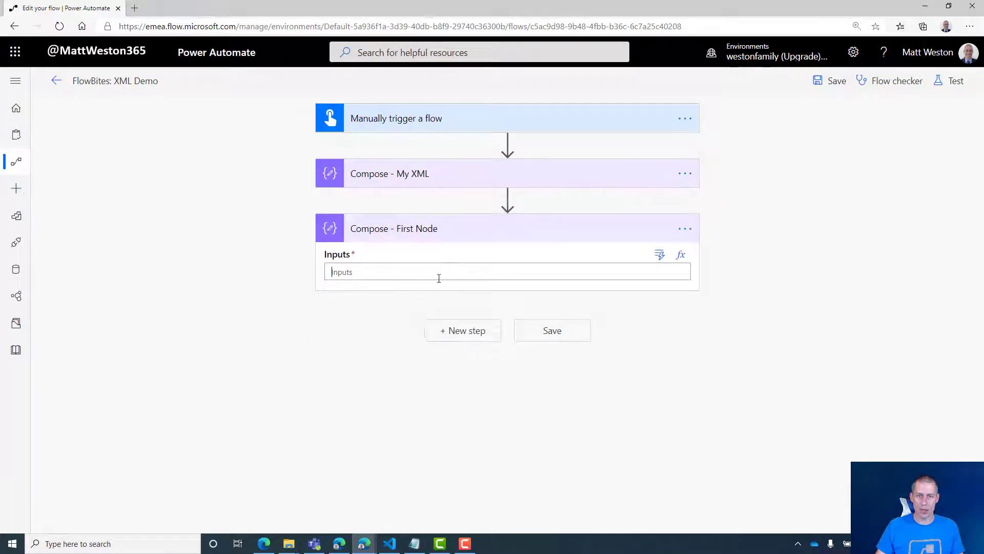
# Start First Node's expression as xpath(xml(triggerBody()['text']),'//Car')
pyautogui.click(680, 255)
pyautogui.write('xp')
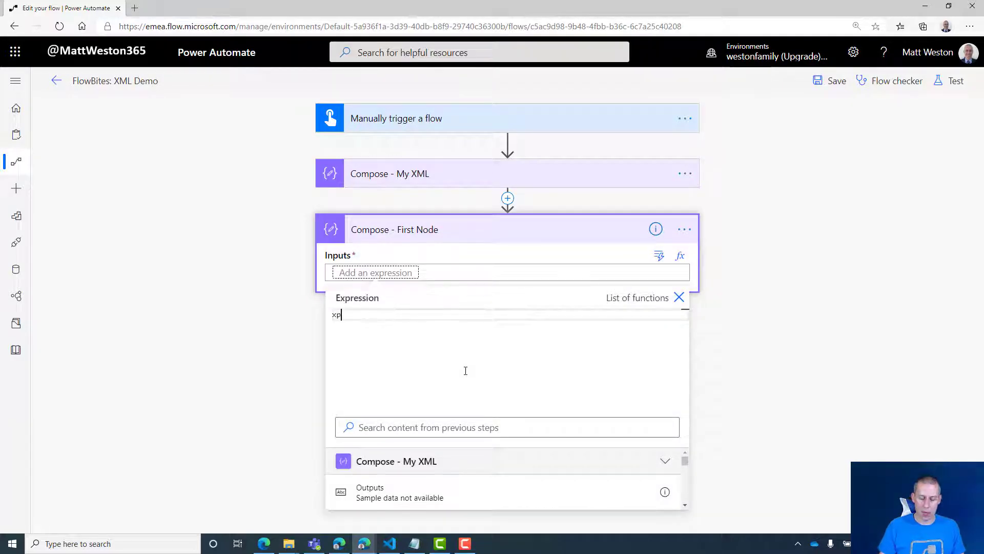
pyautogui.write('ath(')
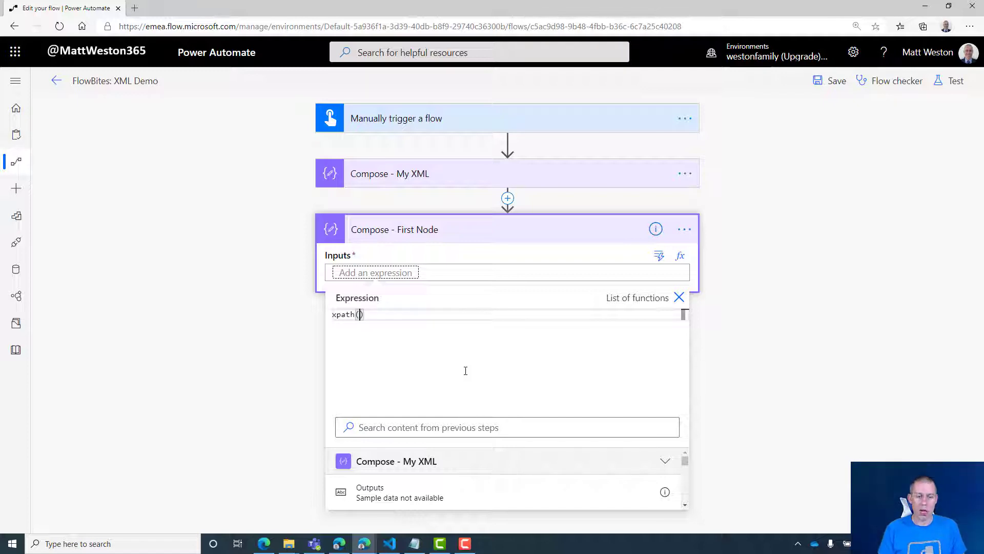
pyautogui.hotkey('ctrl', 'v')
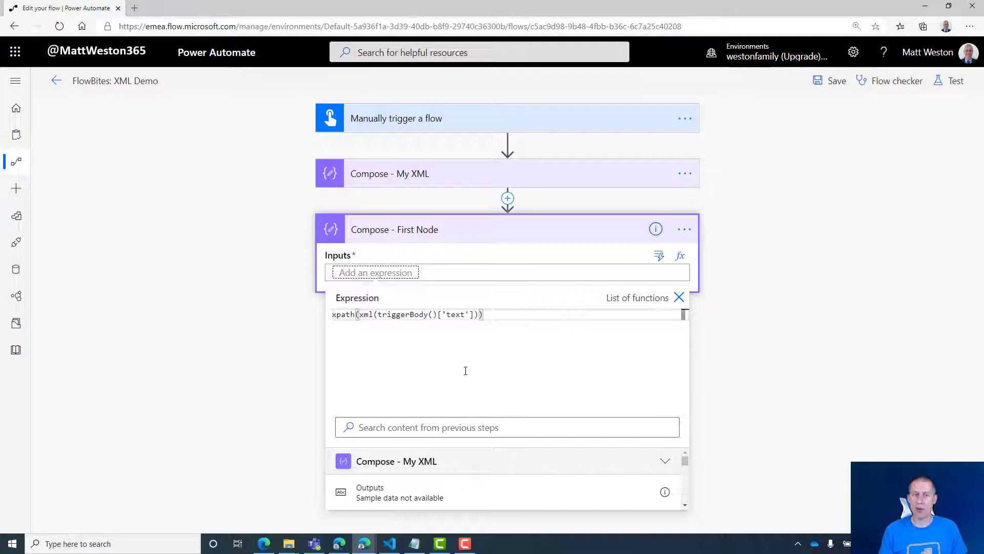
pyautogui.press('Left')
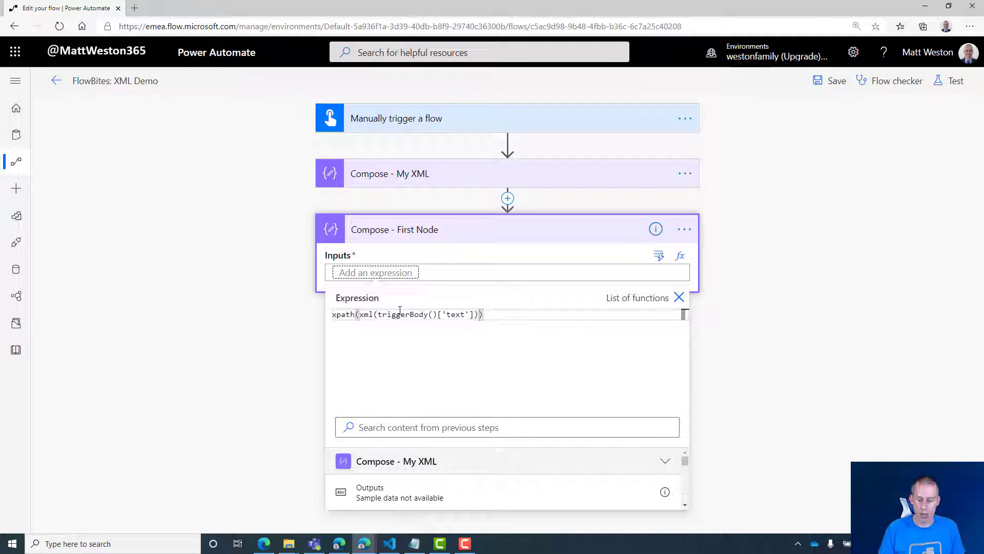
pyautogui.write(',')
pyautogui.write("''")
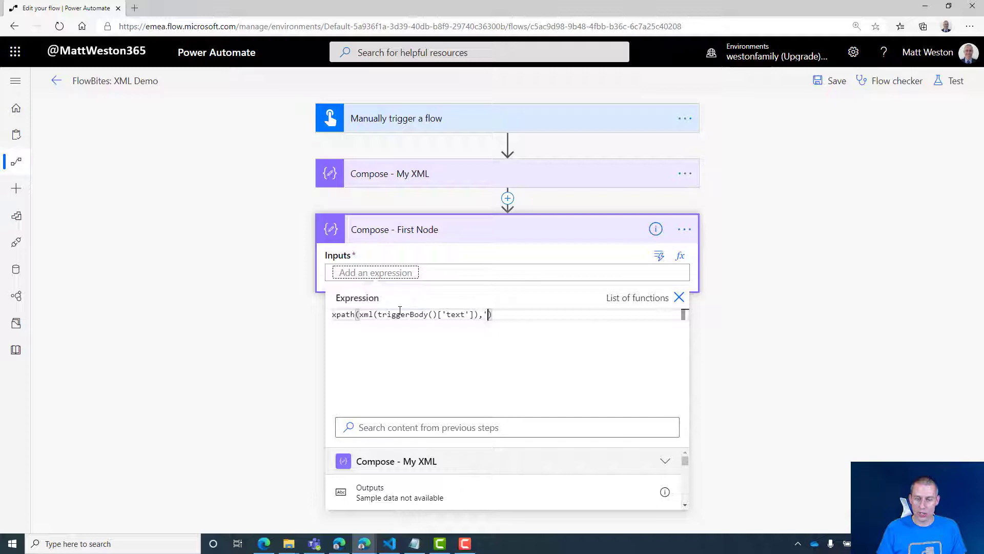
pyautogui.press('Left')
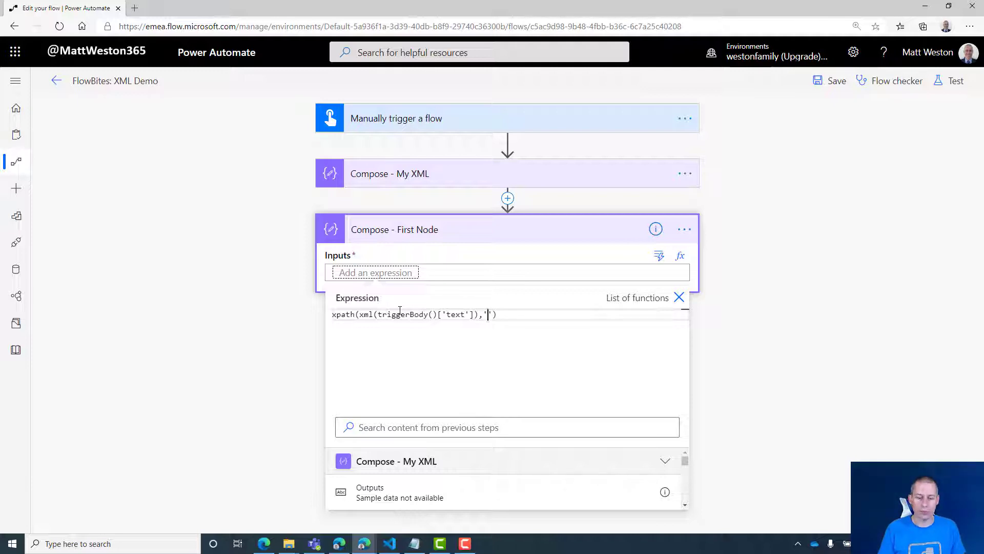
pyautogui.write('//')
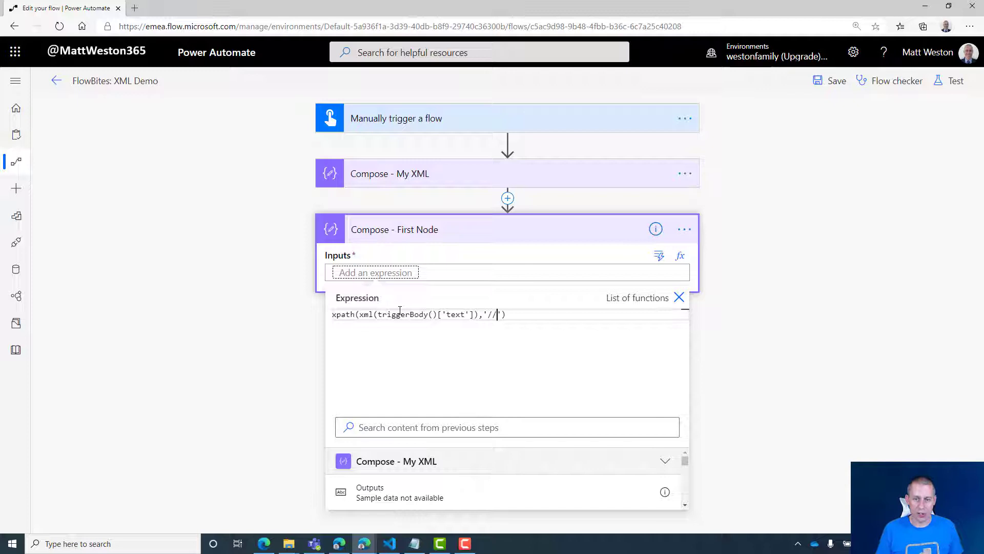
pyautogui.write('Car')
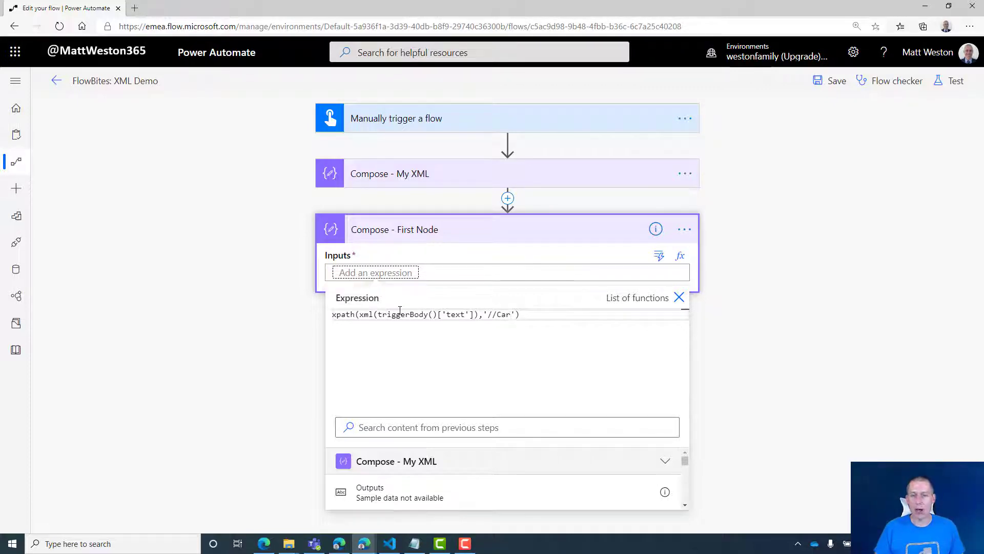
# Wrap //Car in string() so the expression reads xpath(...,'string(//Car)')
pyautogui.press('Left')
pyautogui.press('Left')
pyautogui.press('Left')
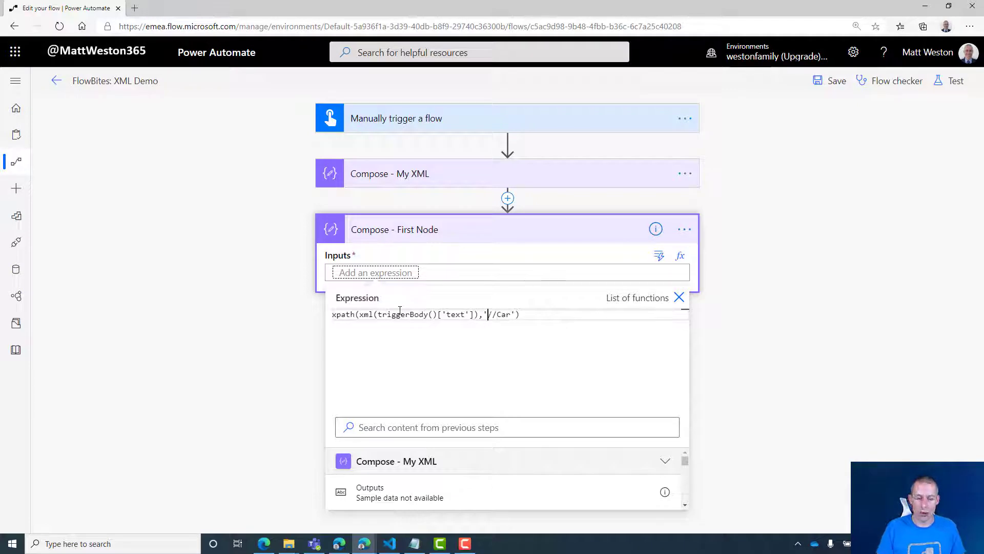
pyautogui.write('string(')
pyautogui.press('Right')
pyautogui.press('Right')
pyautogui.press('Right')
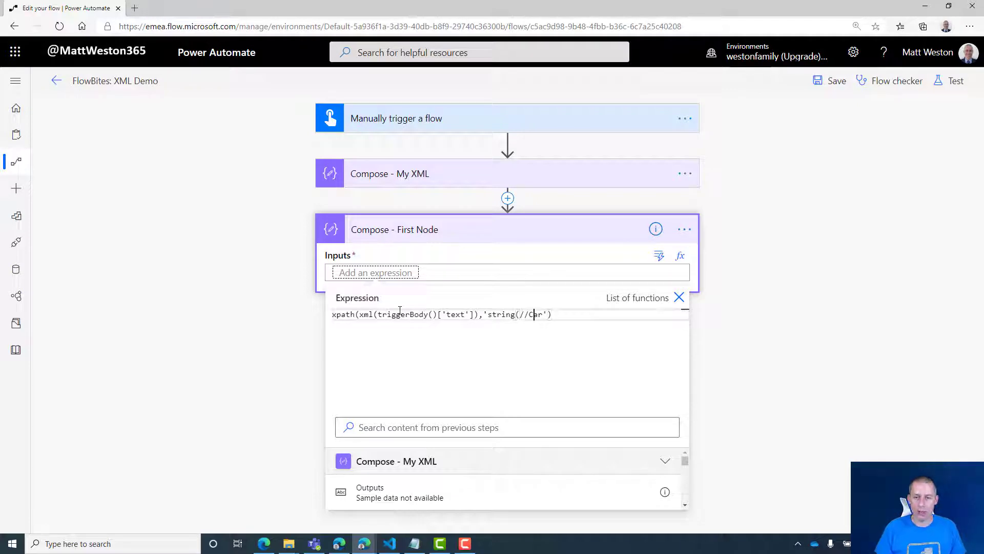
pyautogui.press('Right')
pyautogui.press('Right')
pyautogui.write(')')
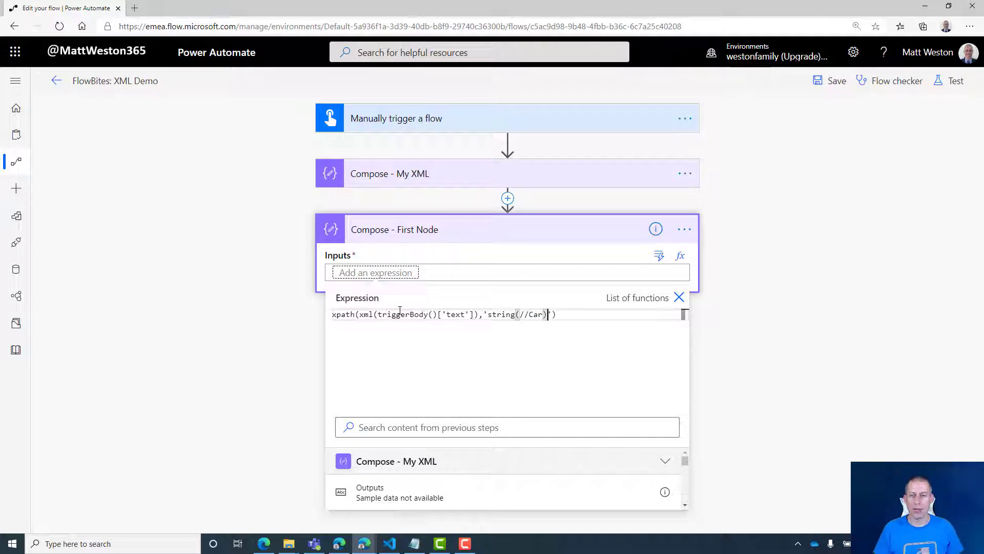
pyautogui.click(487, 315)
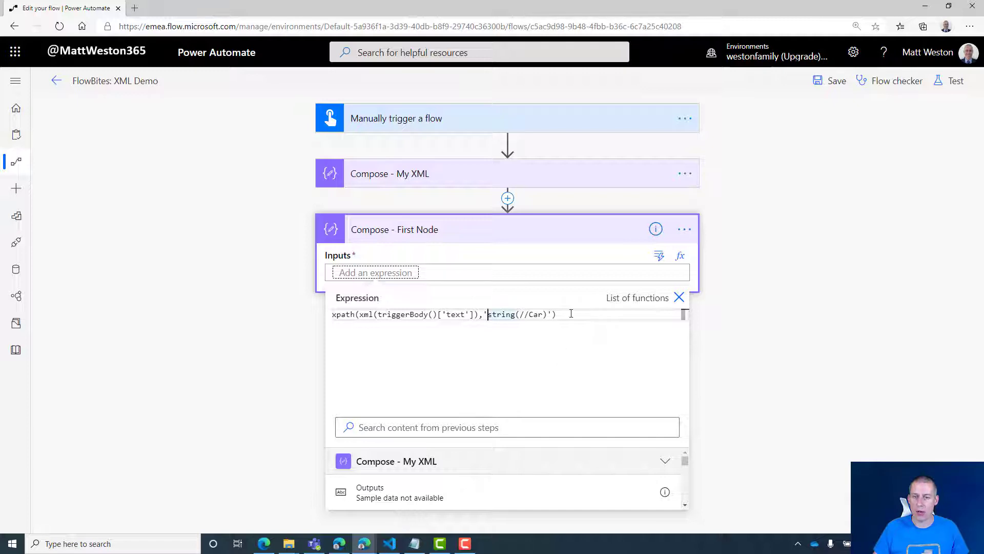
pyautogui.doubleClick(495, 316)
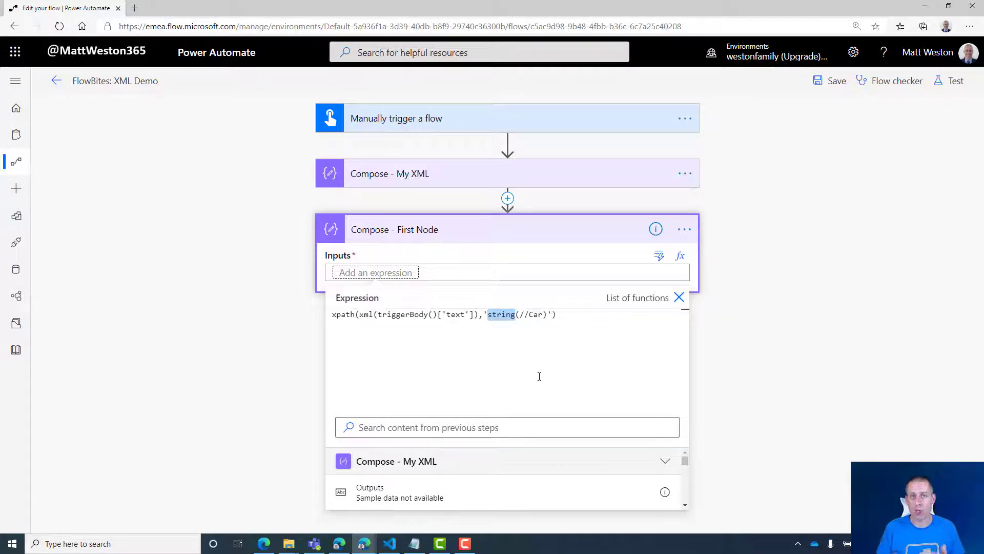
pyautogui.click(604, 331)
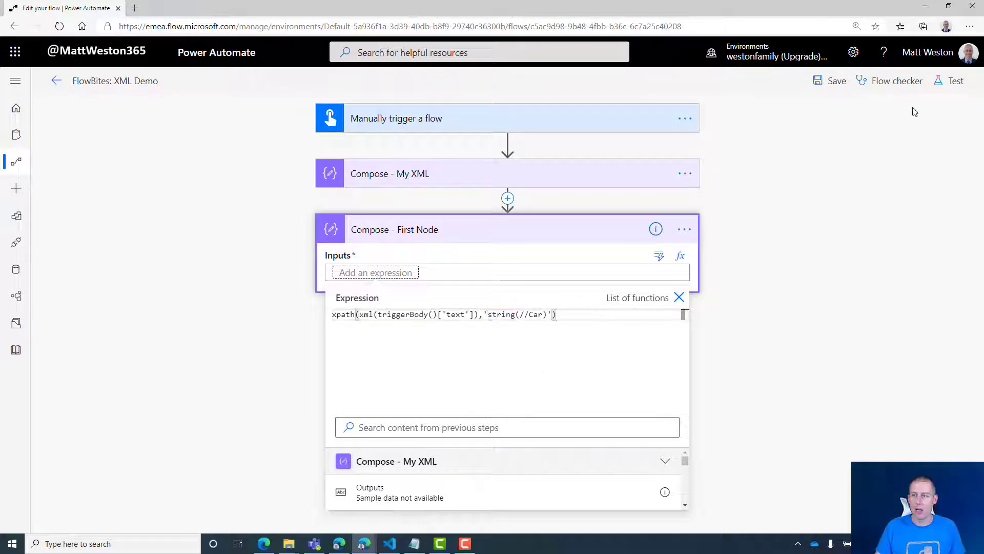
# Save and test-run the flow, pasting the Sample.xml contents from VS Code as Input XML
pyautogui.click(947, 81)
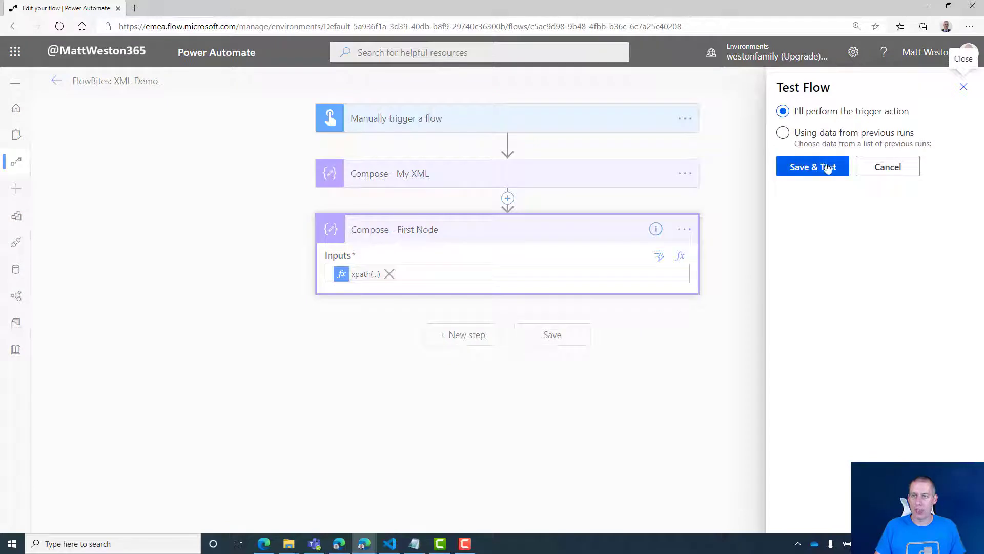
pyautogui.click(809, 168)
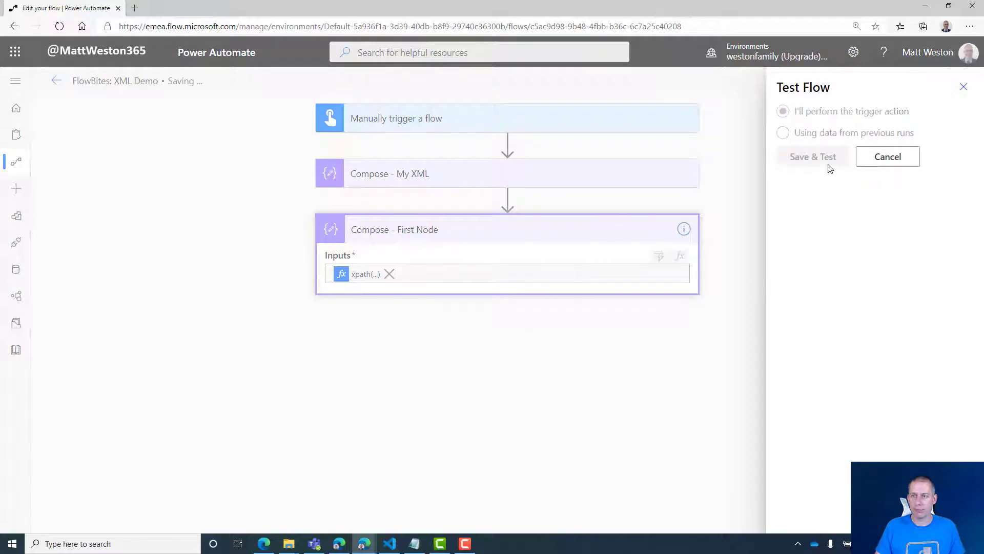
pyautogui.click(864, 212)
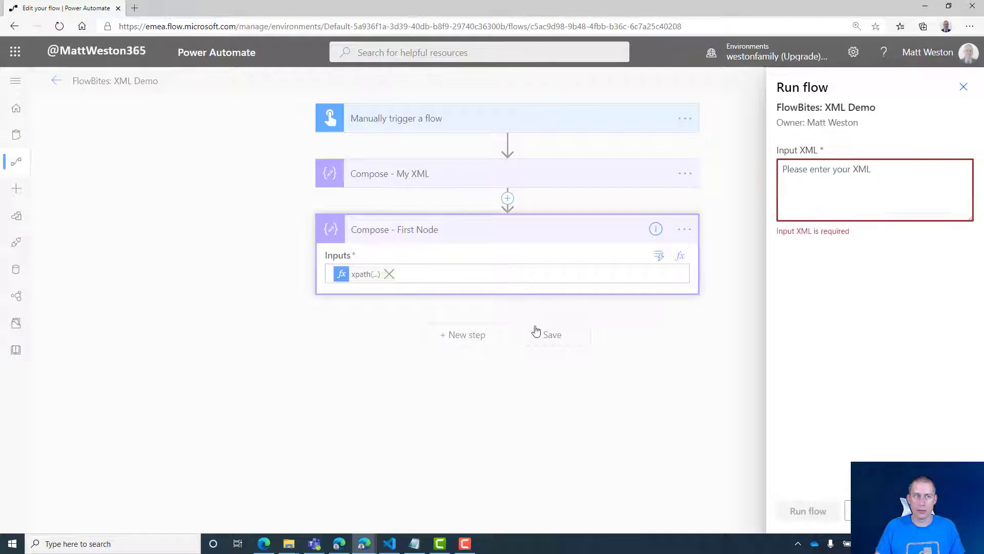
pyautogui.click(391, 542)
pyautogui.hotkey('ctrl', 'a')
pyautogui.hotkey('ctrl', 'c')
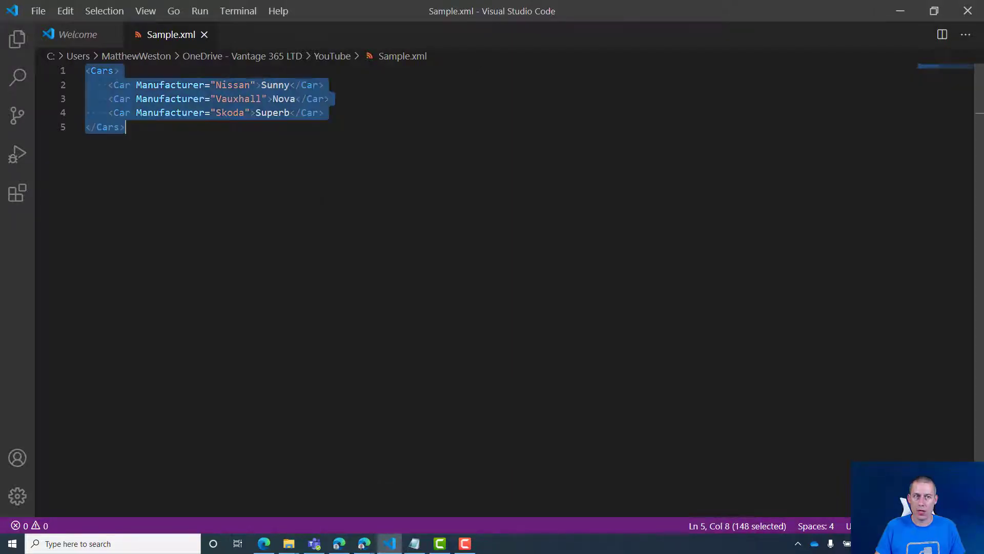
pyautogui.click(902, 16)
pyautogui.hotkey('ctrl', 'v')
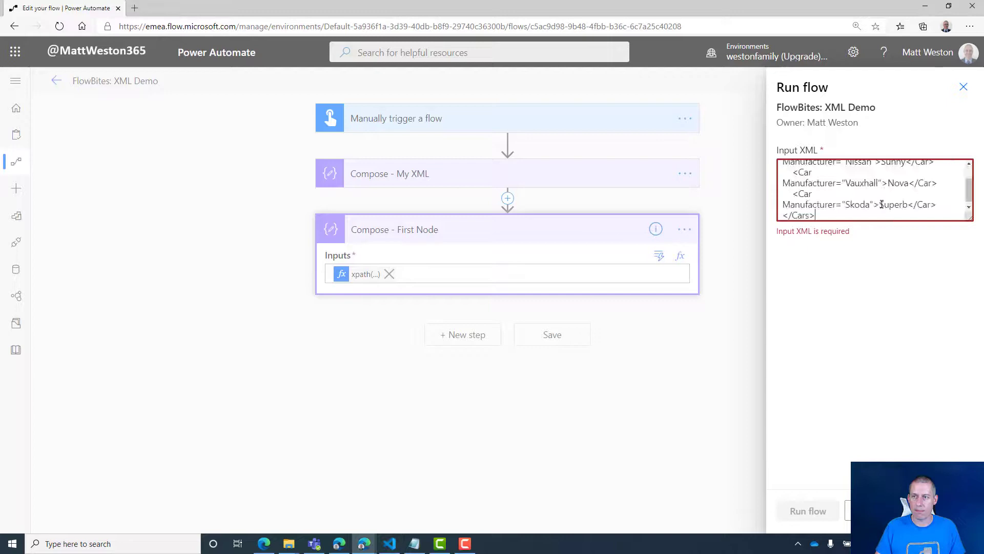
pyautogui.click(808, 511)
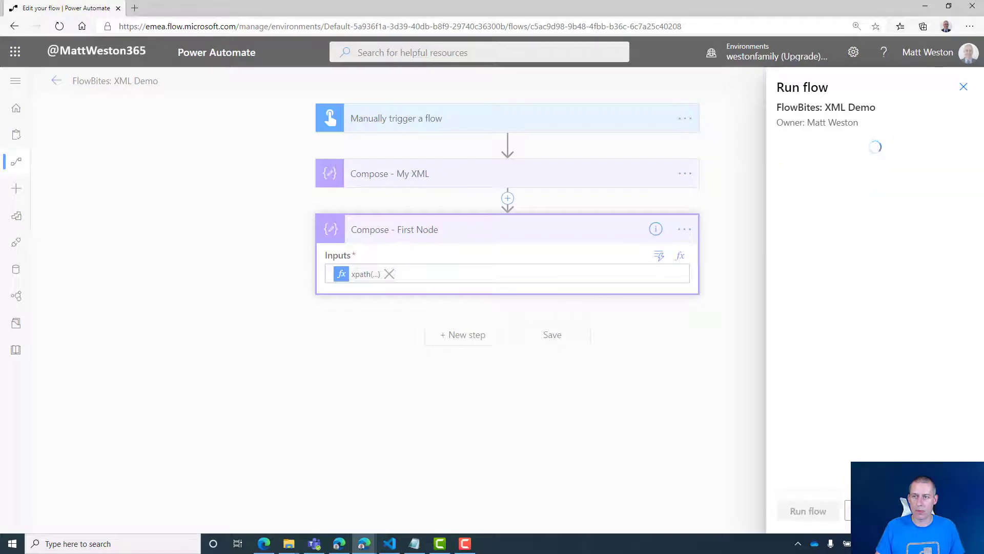
# Check that the Compose - First Node step outputs Sunny
pyautogui.click(803, 511)
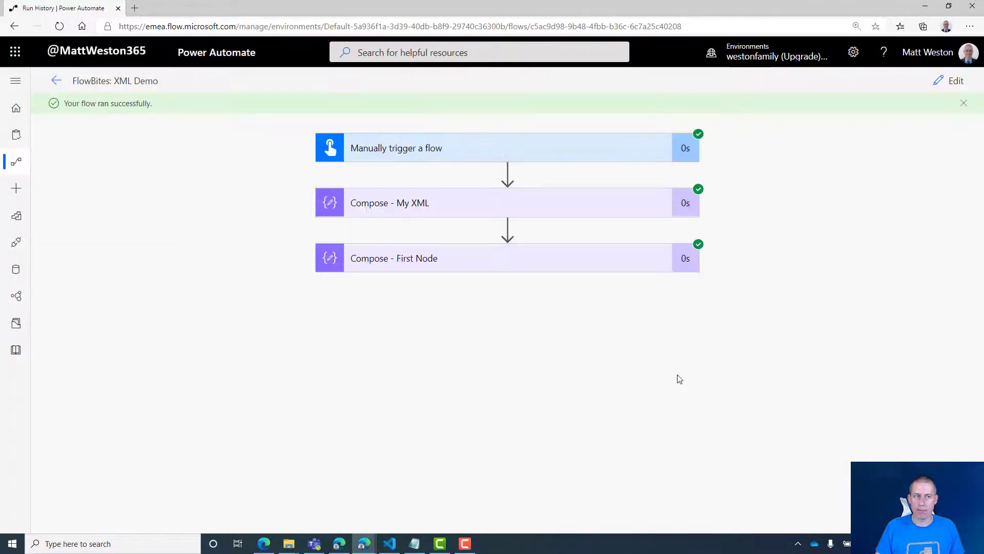
pyautogui.click(460, 262)
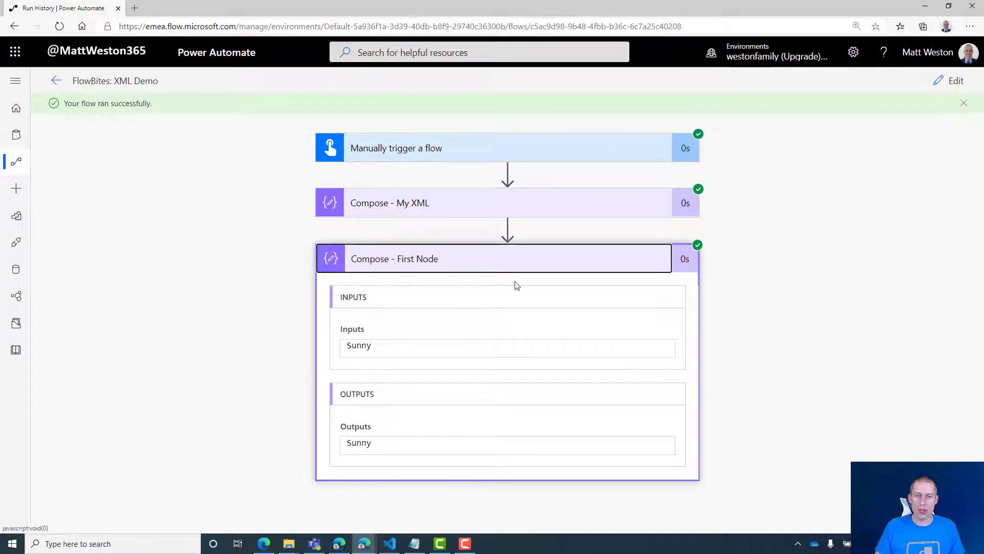
pyautogui.click(368, 345)
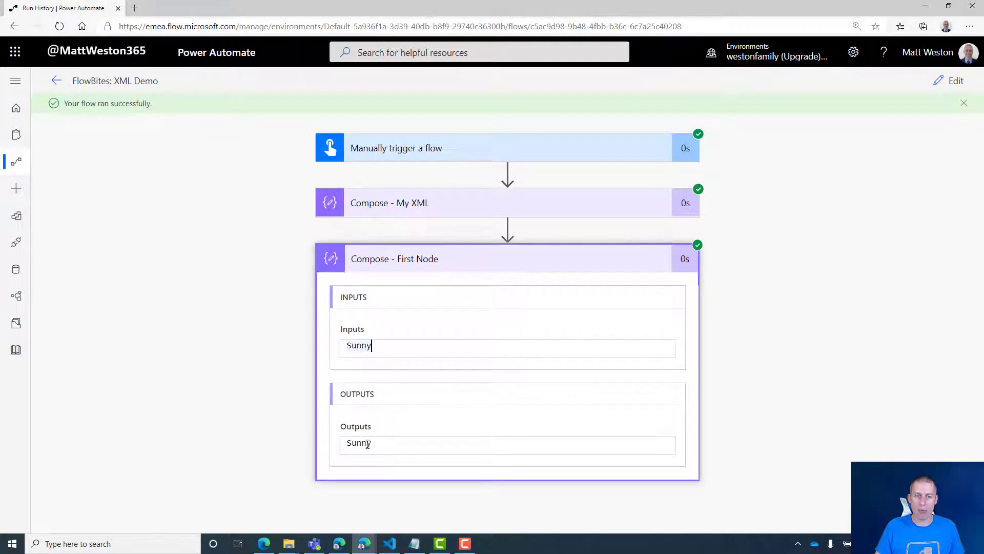
pyautogui.hotkey('ctrl', 'a')
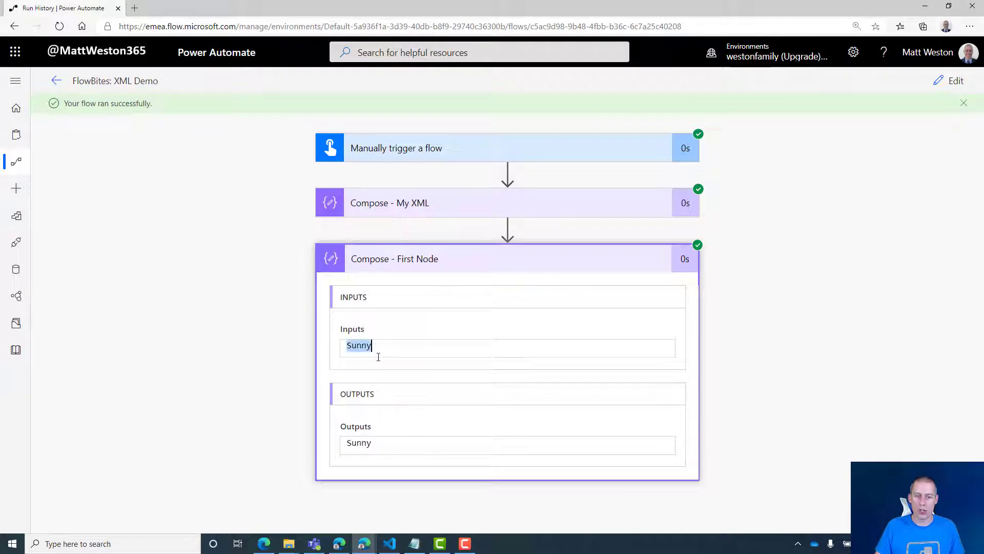
# Compare the Nissan Sunny entry on line 2 of Sample.xml, then minimize VS Code
pyautogui.click(389, 544)
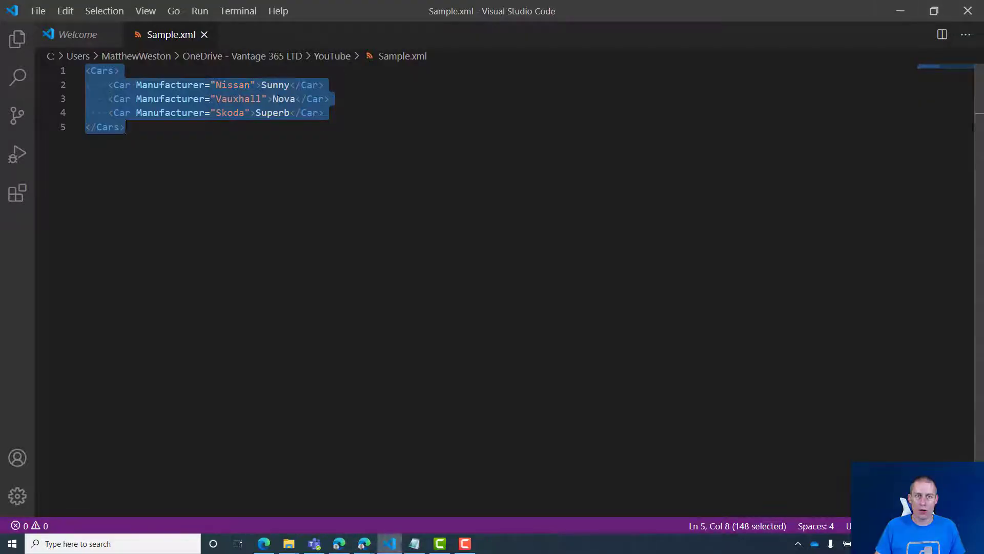
pyautogui.doubleClick(276, 82)
pyautogui.scroll(-1, 277, 154)
pyautogui.scroll(1, 277, 154)
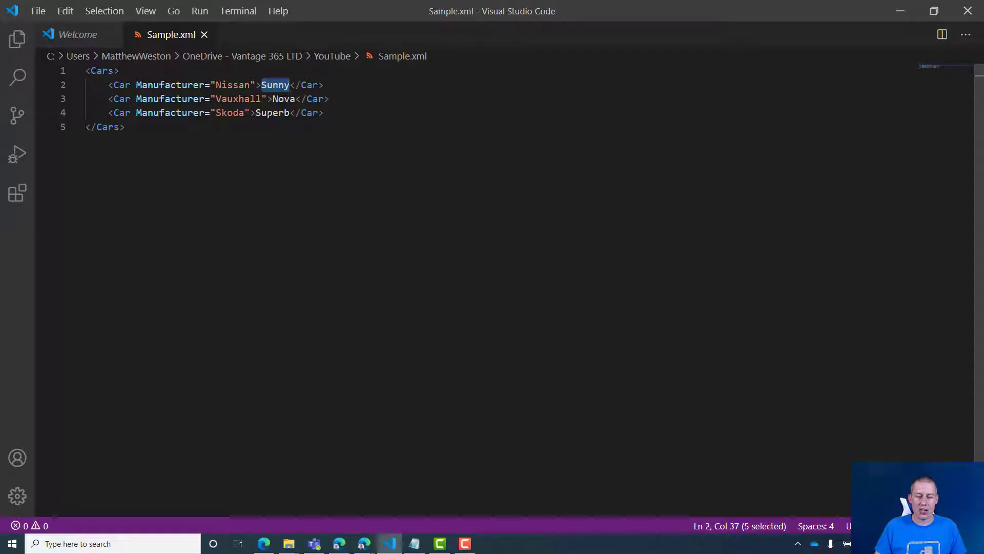
pyautogui.doubleClick(233, 85)
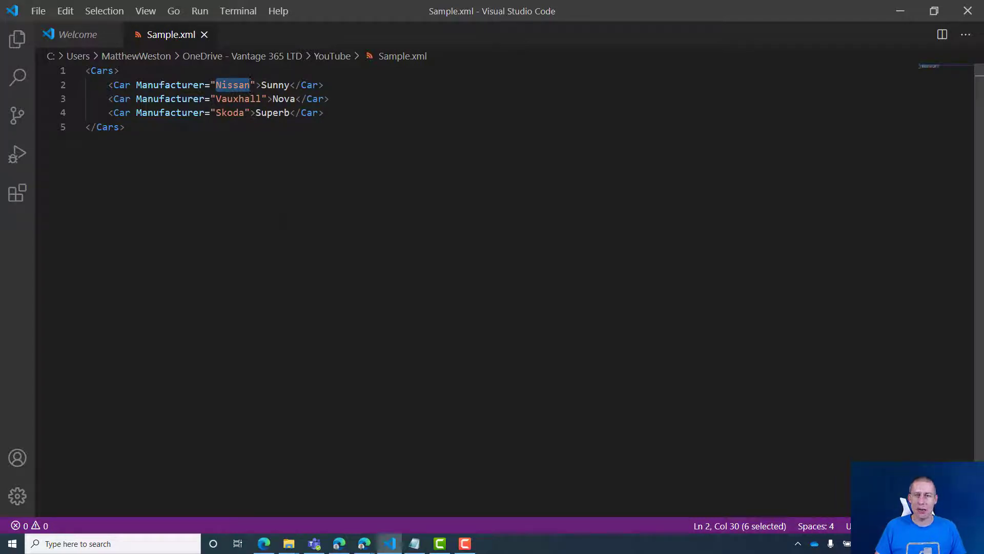
pyautogui.click(902, 12)
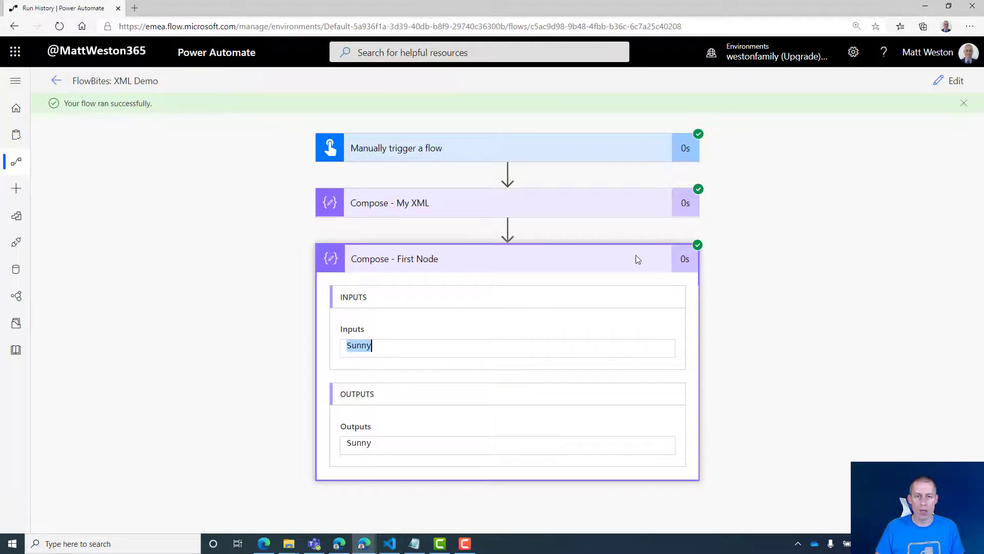
# Add a new Compose action after Compose - First Node
pyautogui.click(952, 81)
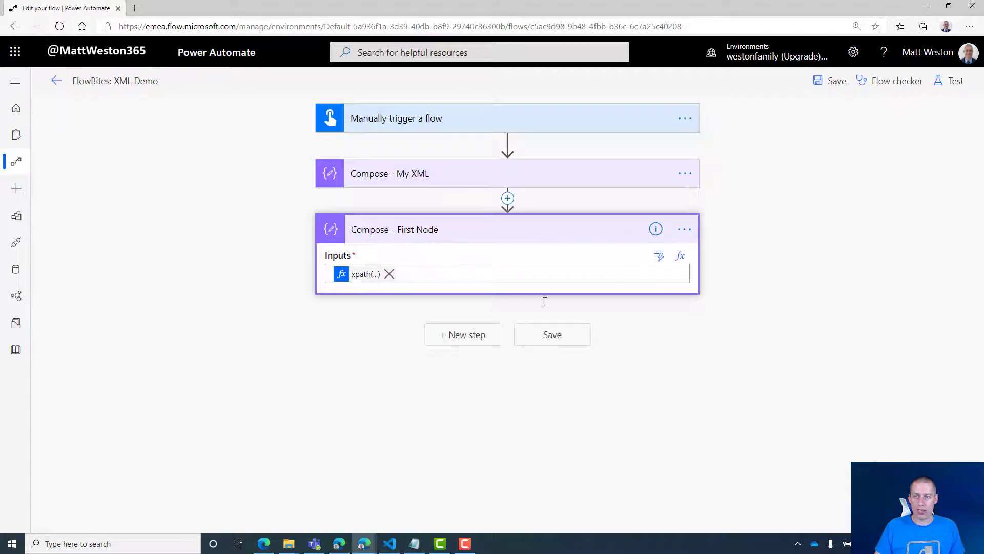
pyautogui.click(466, 336)
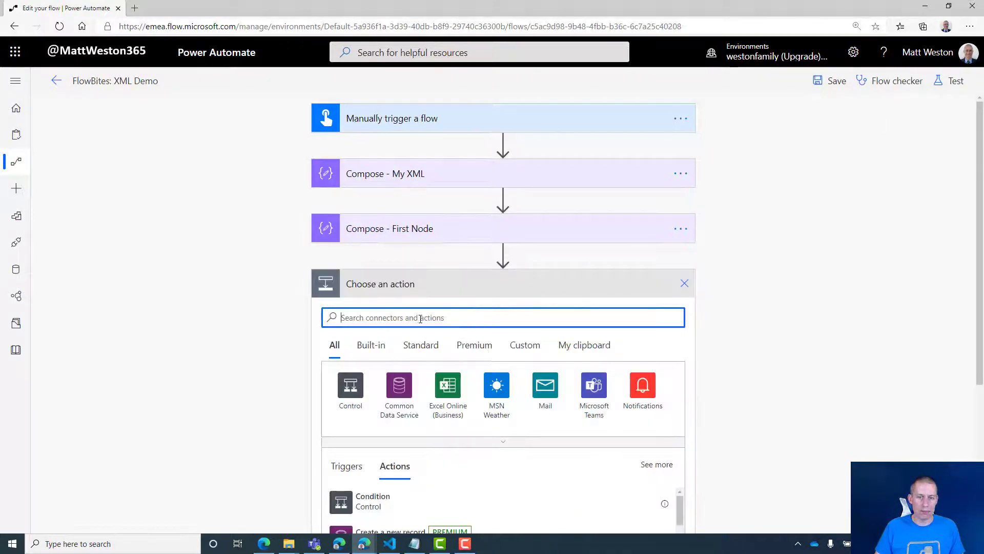
pyautogui.write('Compose')
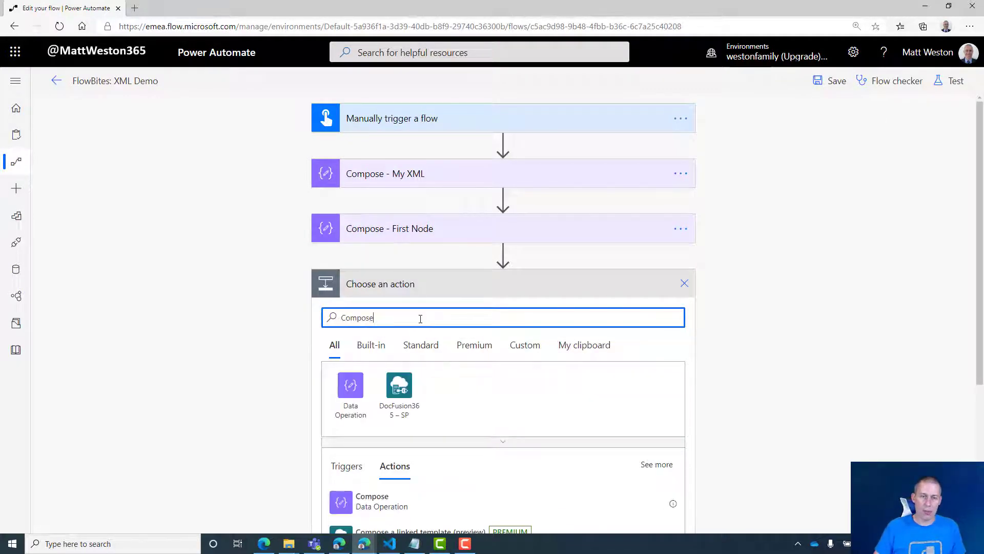
pyautogui.click(361, 501)
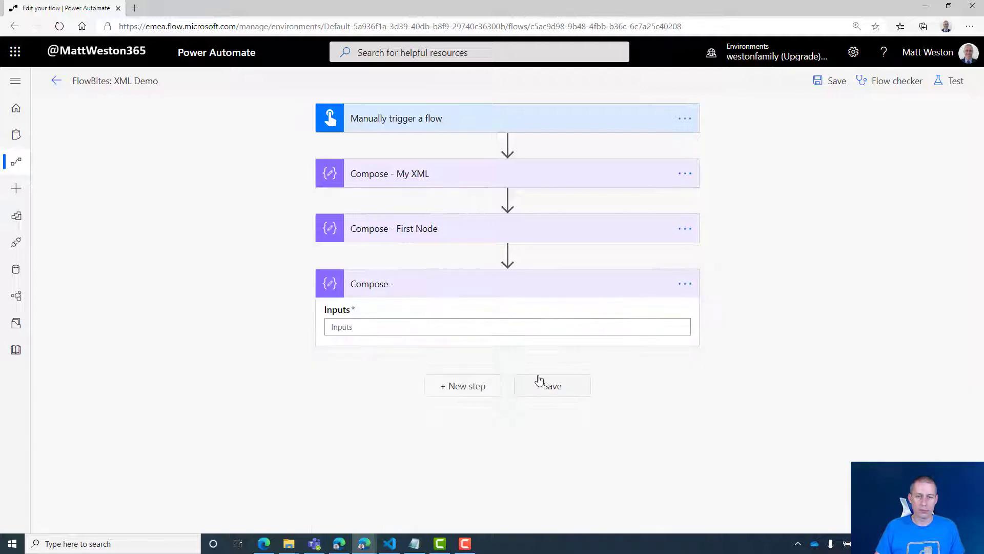
# Rename the new Compose step to Compose - Manufacturer
pyautogui.click(686, 284)
pyautogui.click(738, 303)
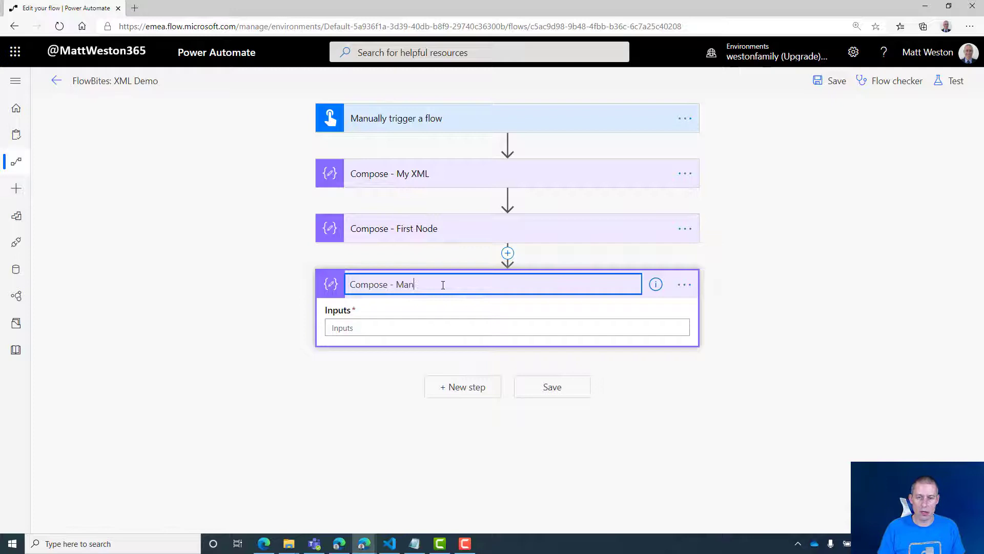
pyautogui.write('ufacturer')
pyautogui.press('Return')
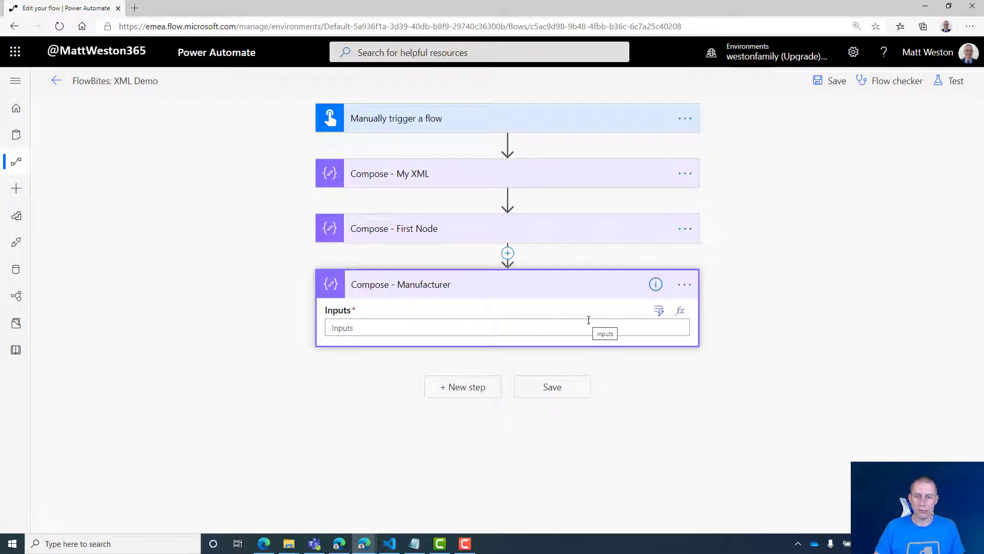
# Copy the xml(triggerBody()['text']) expression from the Compose - My XML step
pyautogui.click(680, 311)
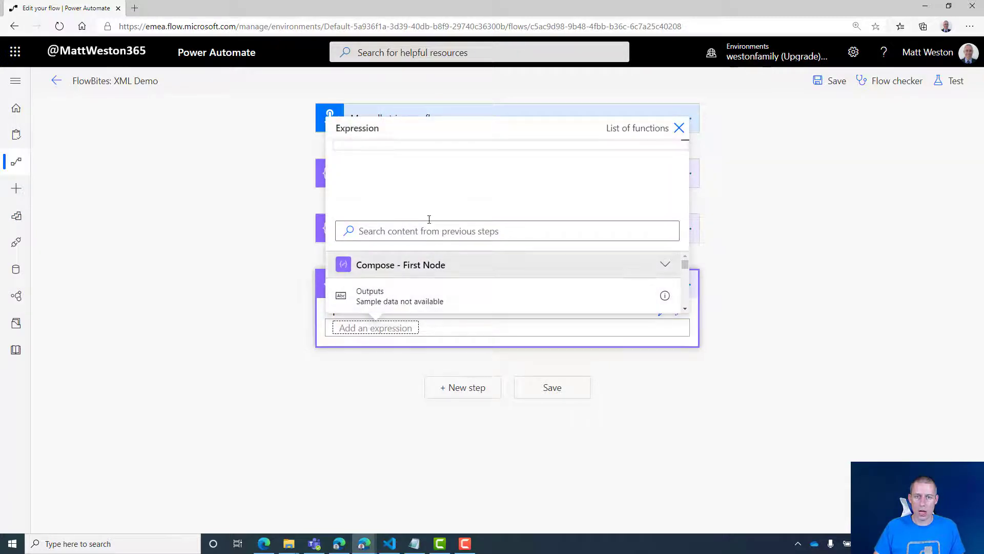
pyautogui.click(431, 177)
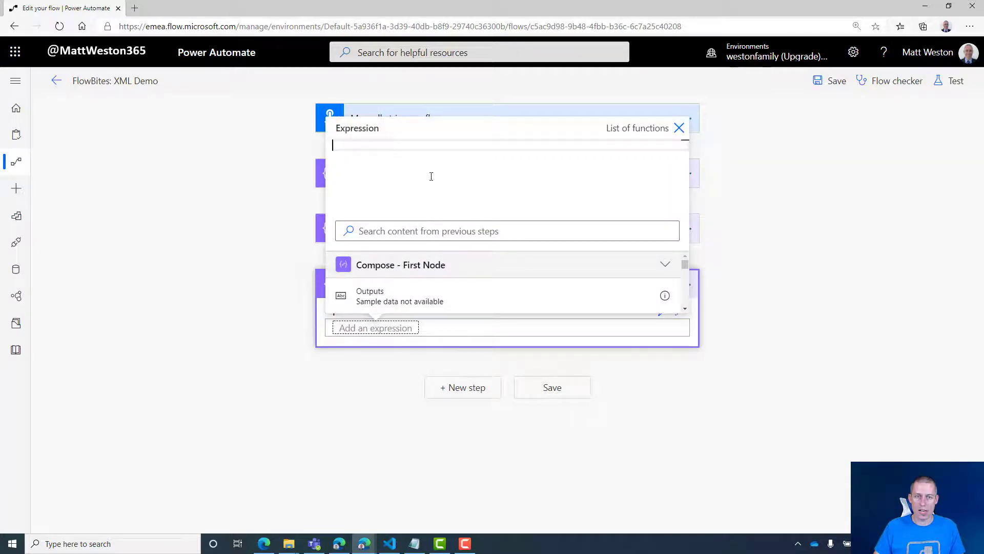
pyautogui.click(769, 301)
pyautogui.click(471, 233)
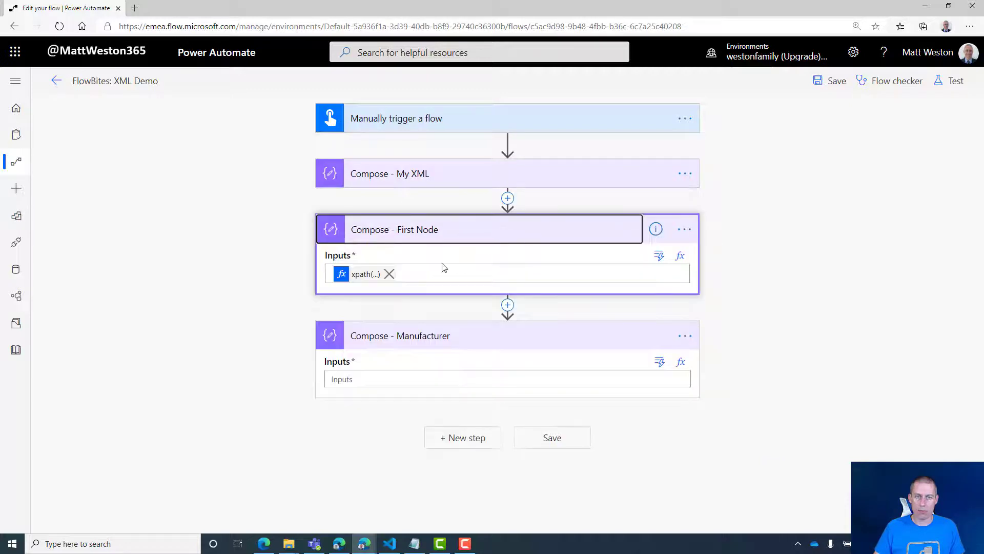
pyautogui.click(413, 175)
pyautogui.click(358, 219)
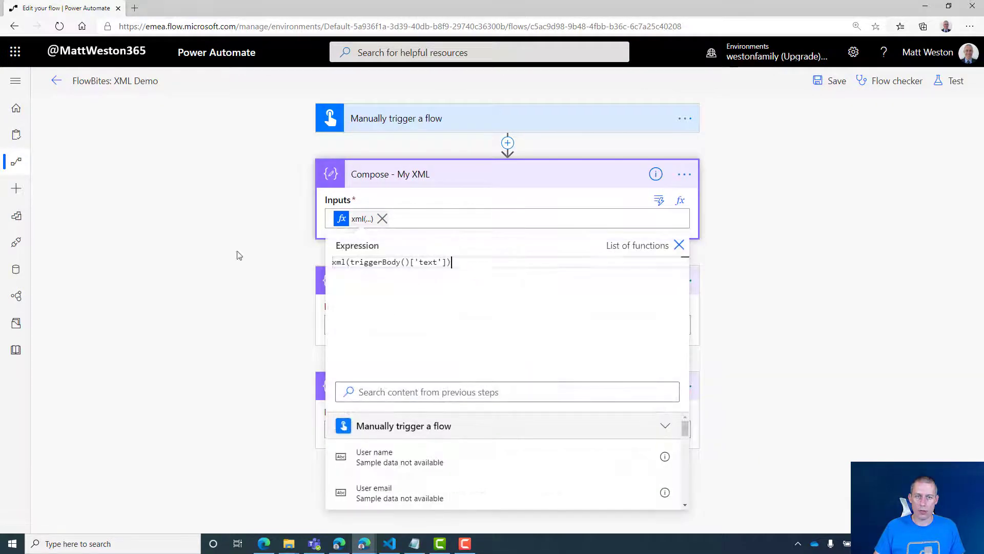
pyautogui.hotkey('ctrl', 'a')
pyautogui.hotkey('ctrl', 'c')
pyautogui.click(540, 176)
pyautogui.click(502, 229)
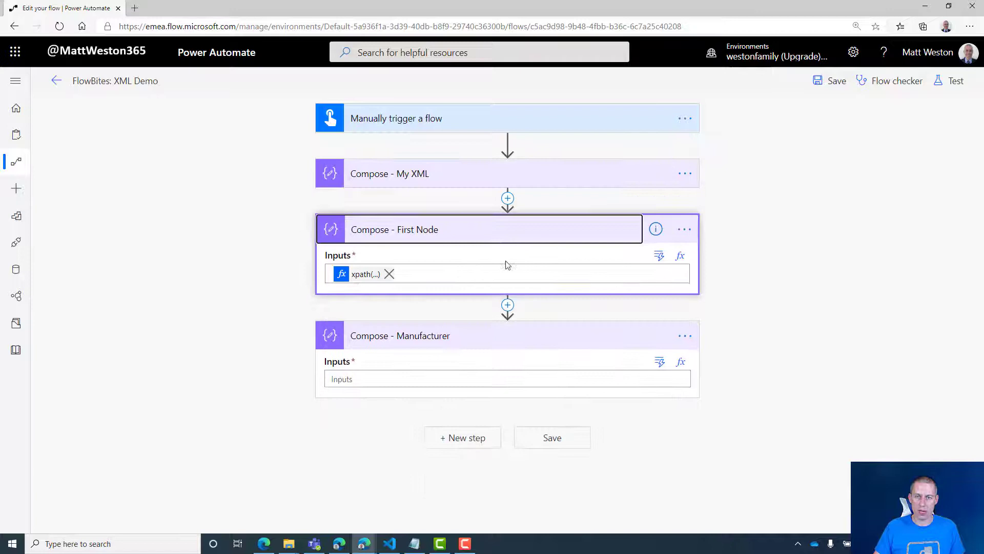
pyautogui.click(681, 310)
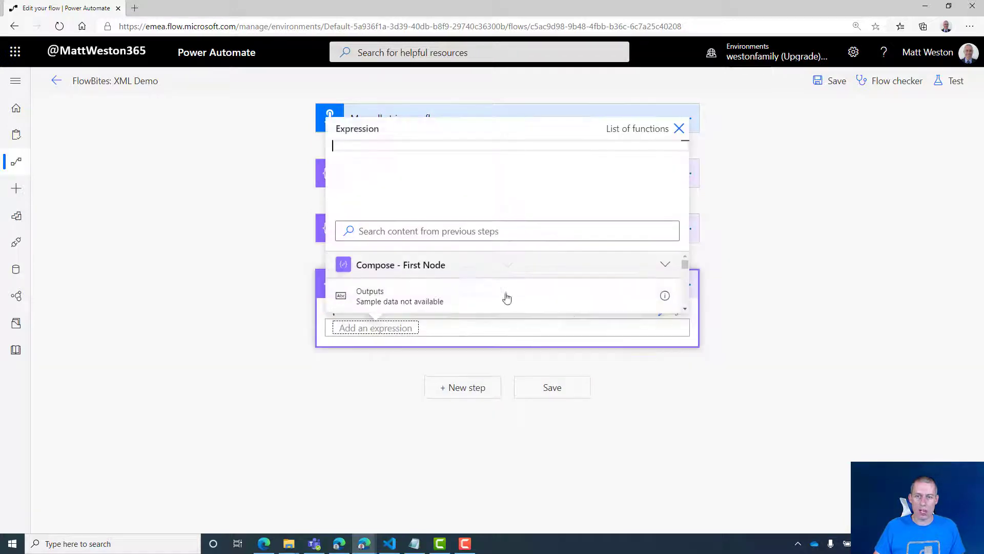
pyautogui.write('xpath(')
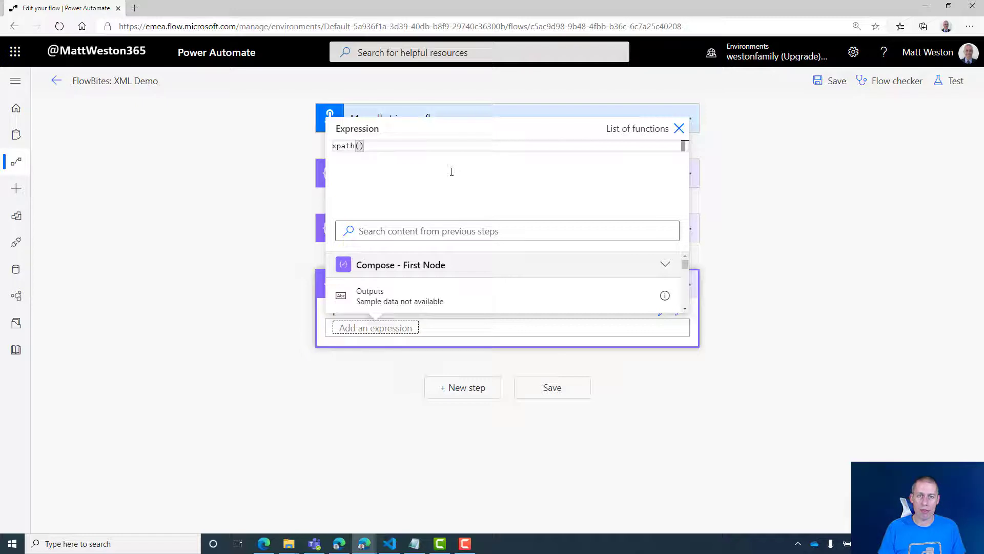
pyautogui.hotkey('ctrl', 'v')
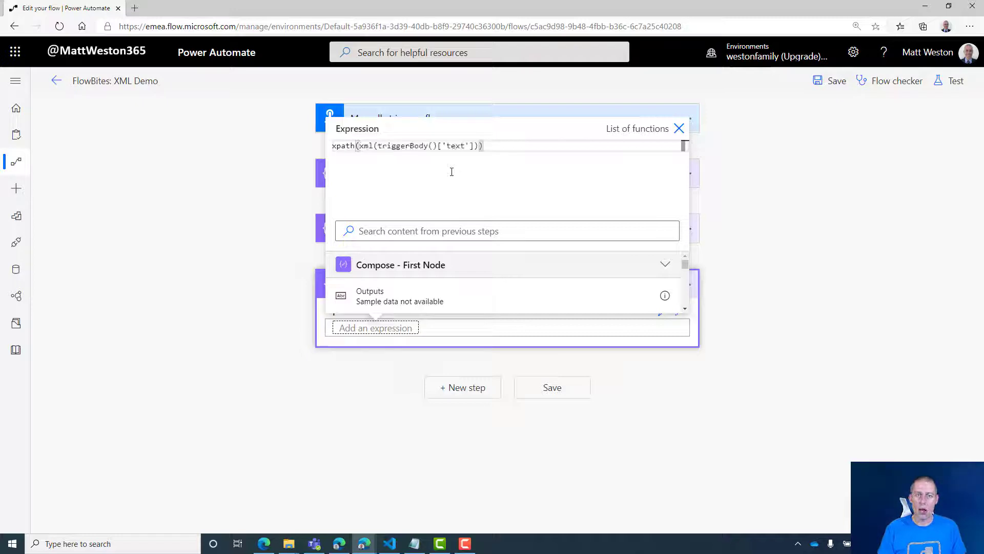
pyautogui.write(',')
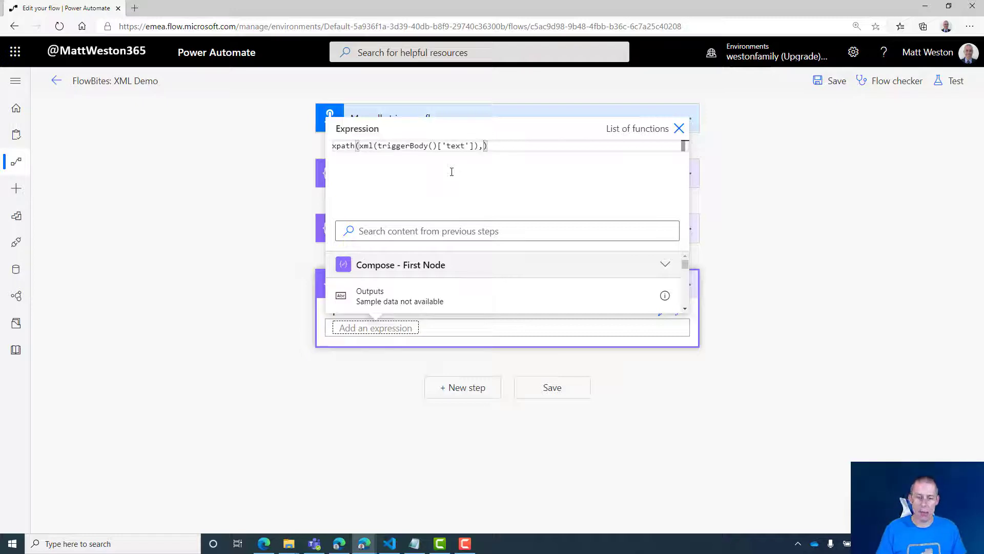
pyautogui.write("''")
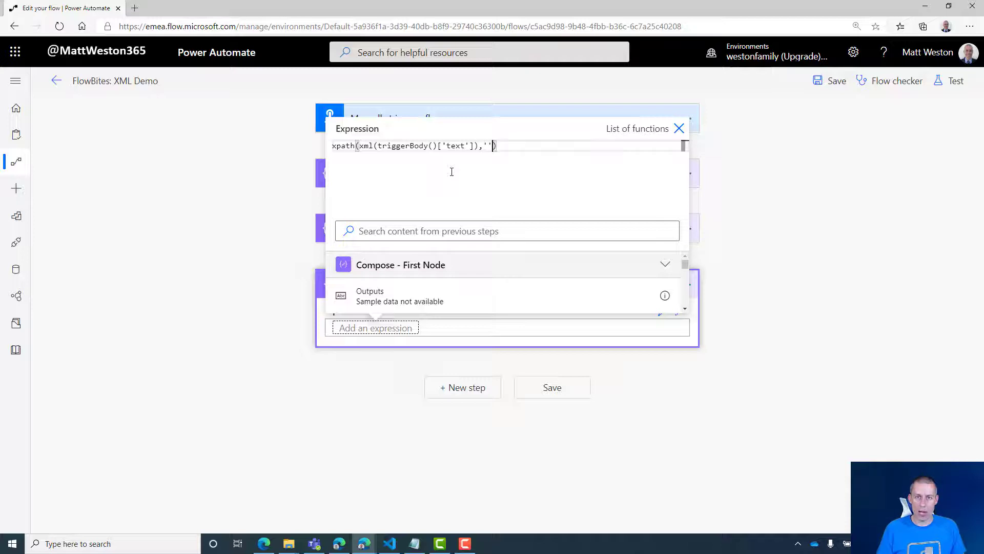
pyautogui.press('Left')
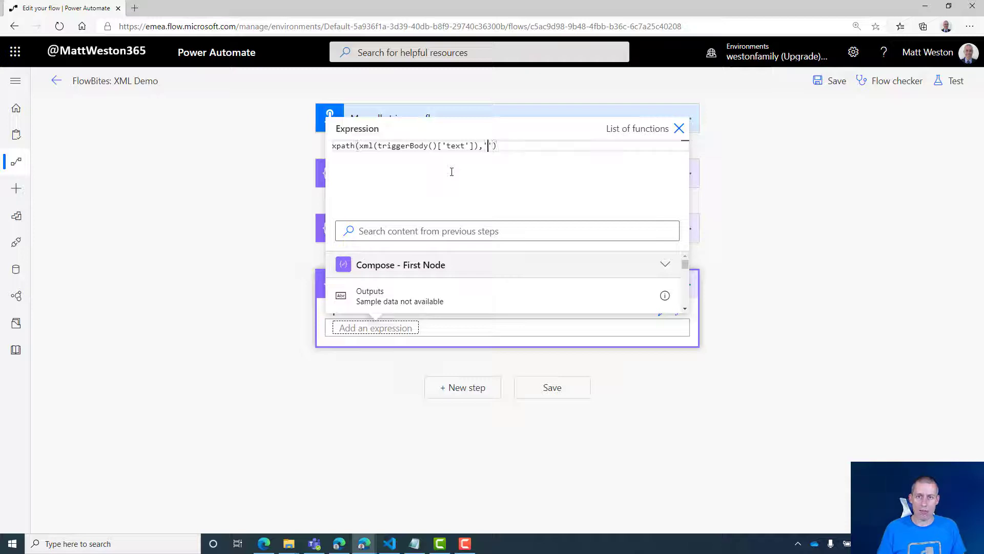
pyautogui.write('string')
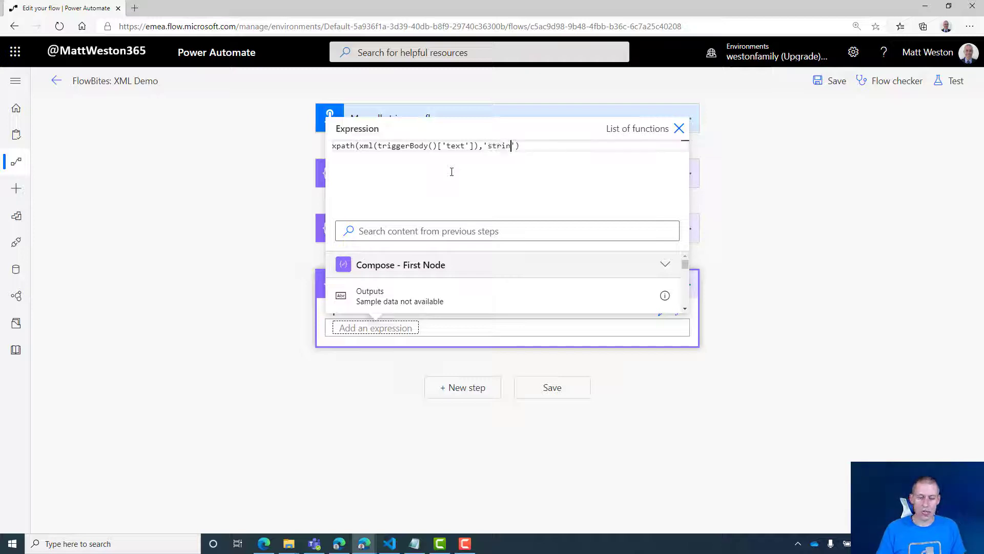
pyautogui.write('()')
pyautogui.press('Left')
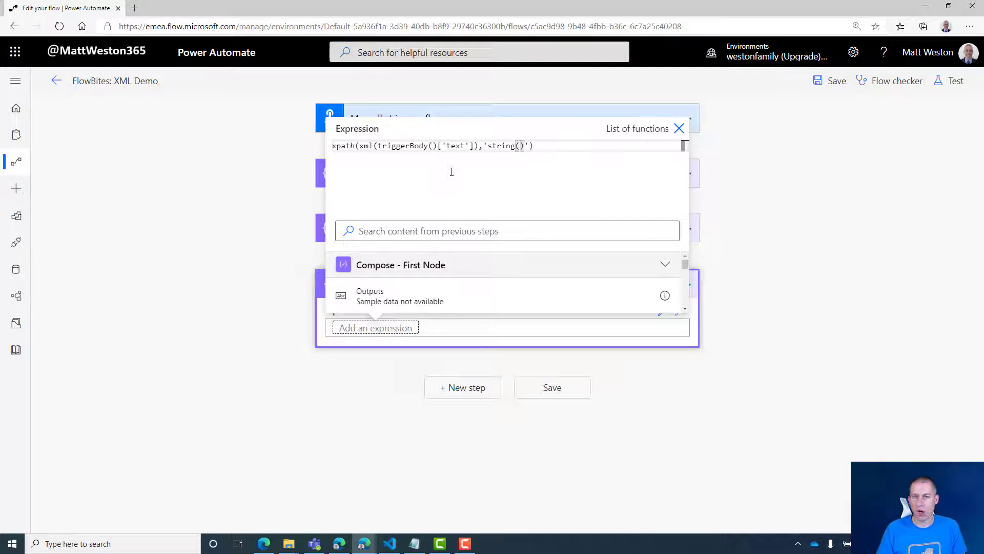
pyautogui.write('//')
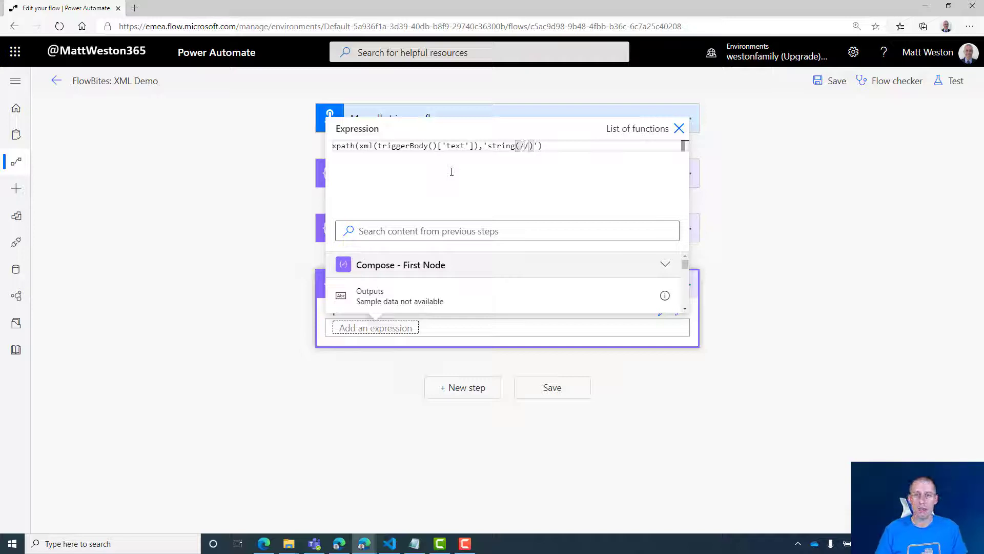
pyautogui.write('Car')
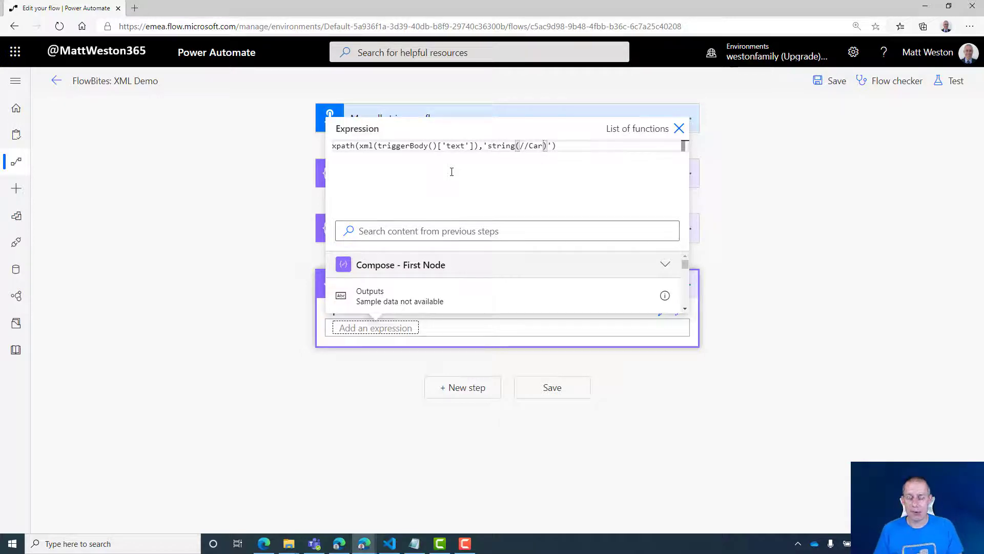
pyautogui.write('/')
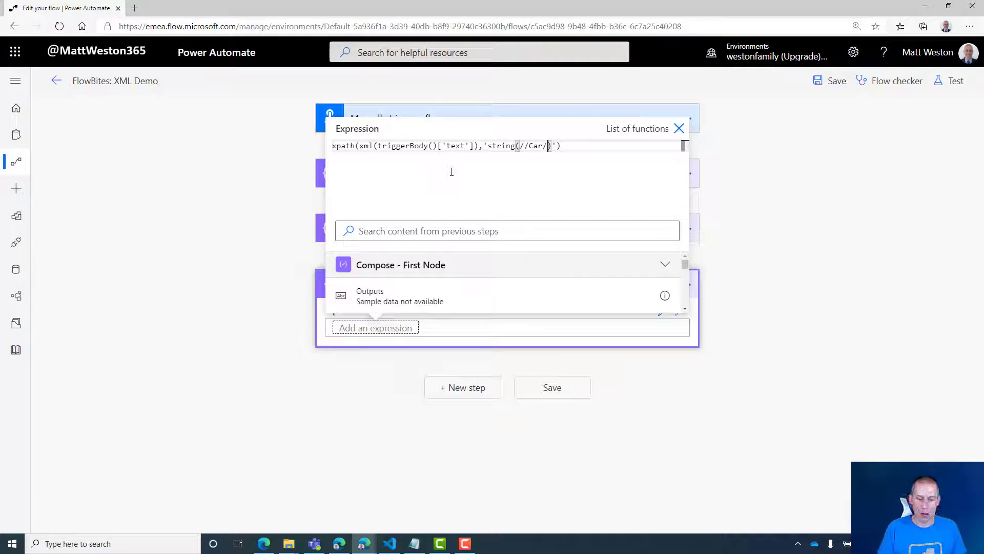
pyautogui.write('@')
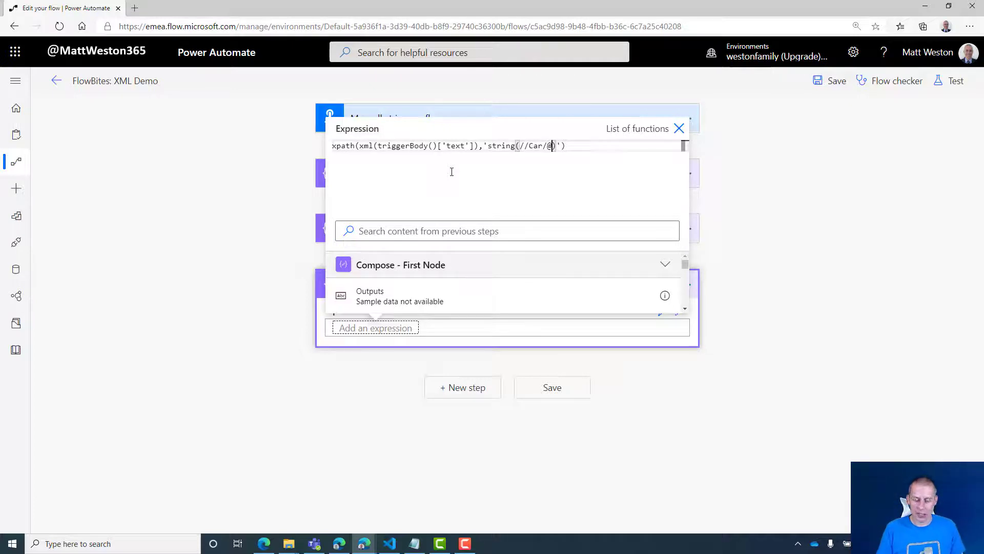
pyautogui.write('Manufacturer')
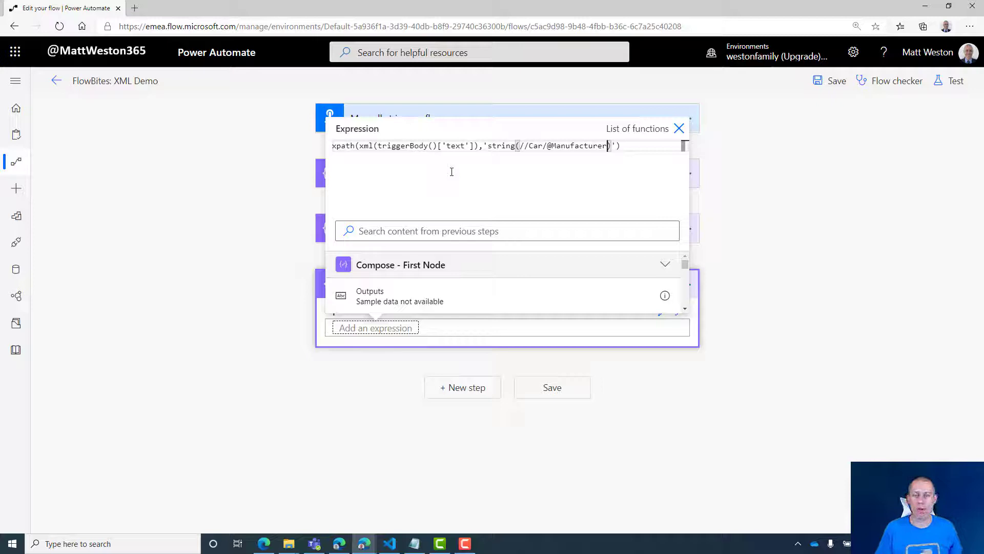
pyautogui.click(637, 180)
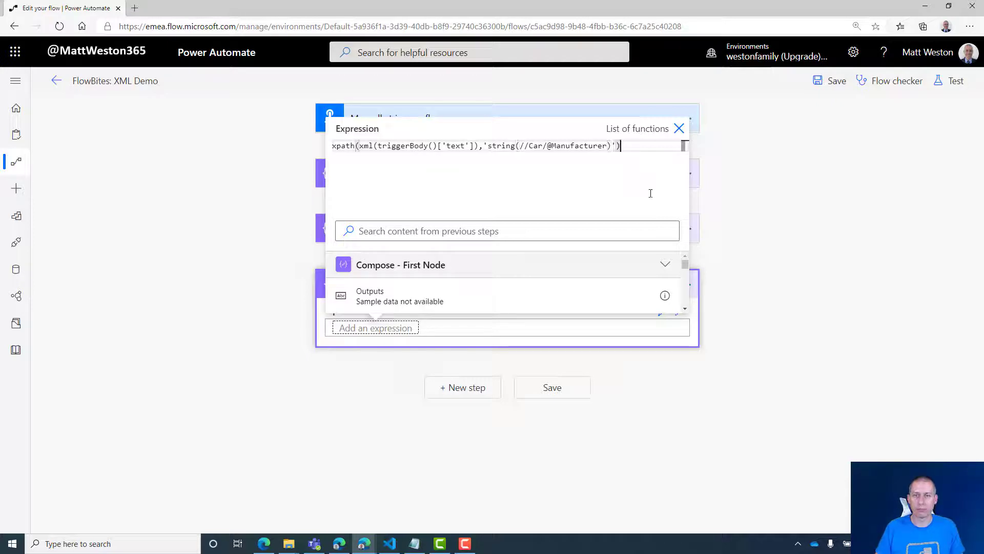
pyautogui.click(818, 86)
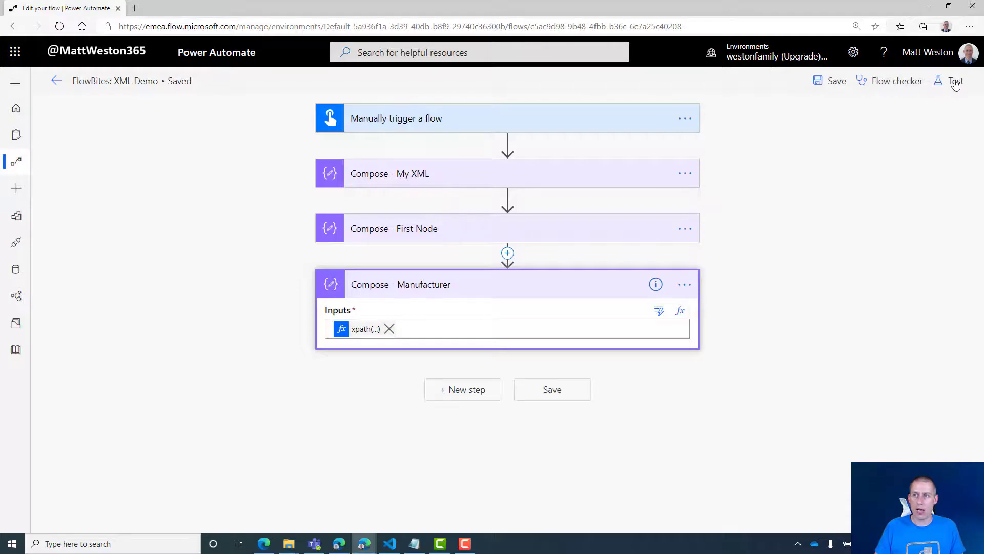
# Test the flow using data from the most recent previous run
pyautogui.click(954, 81)
pyautogui.click(813, 143)
pyautogui.click(814, 168)
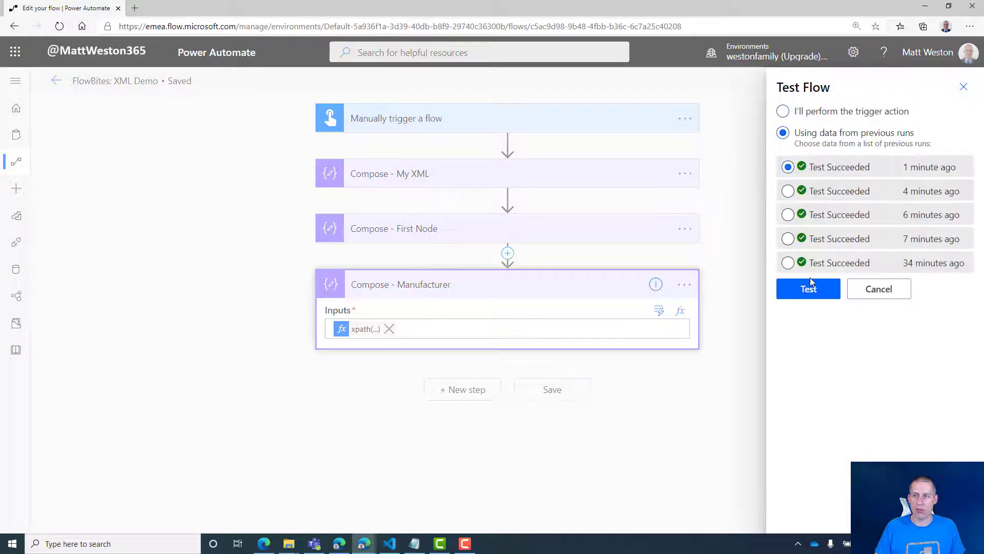
pyautogui.click(807, 287)
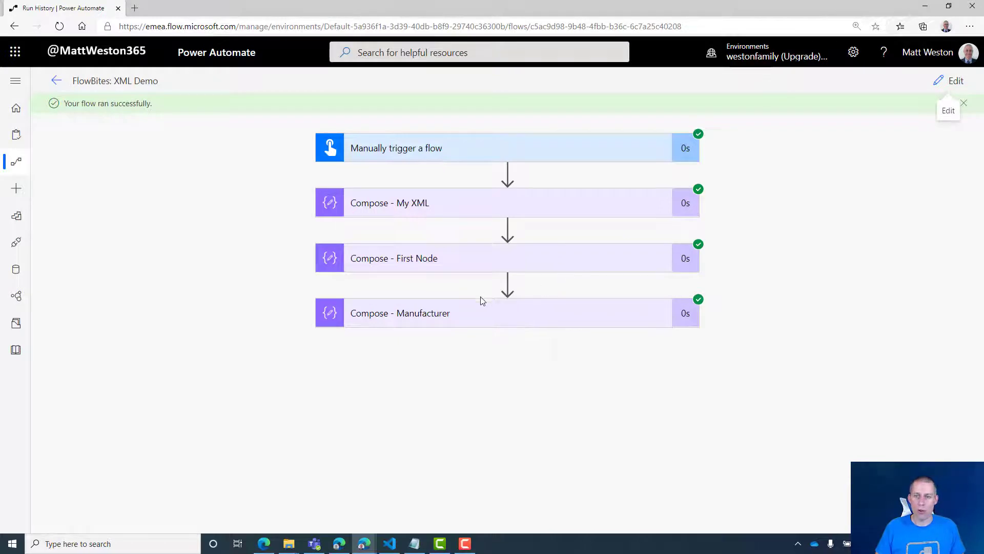
# Confirm First Node outputs Sunny and Compose - Manufacturer outputs Nissan, then collapse both results
pyautogui.click(459, 260)
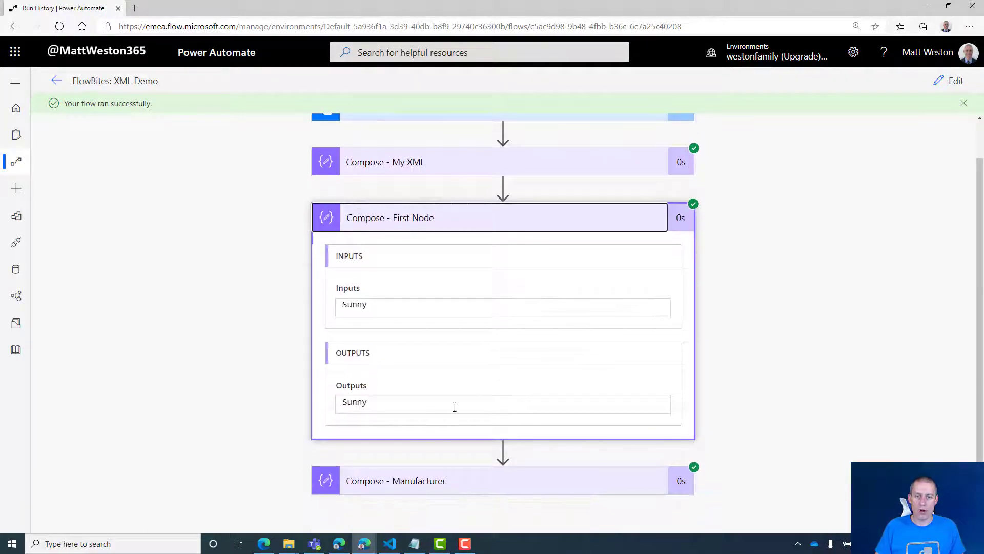
pyautogui.click(505, 479)
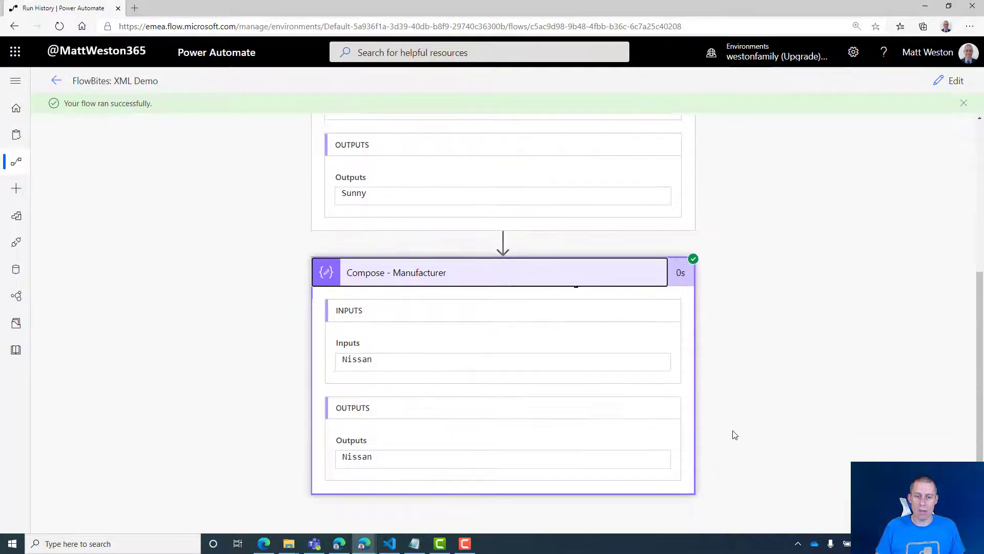
pyautogui.doubleClick(362, 359)
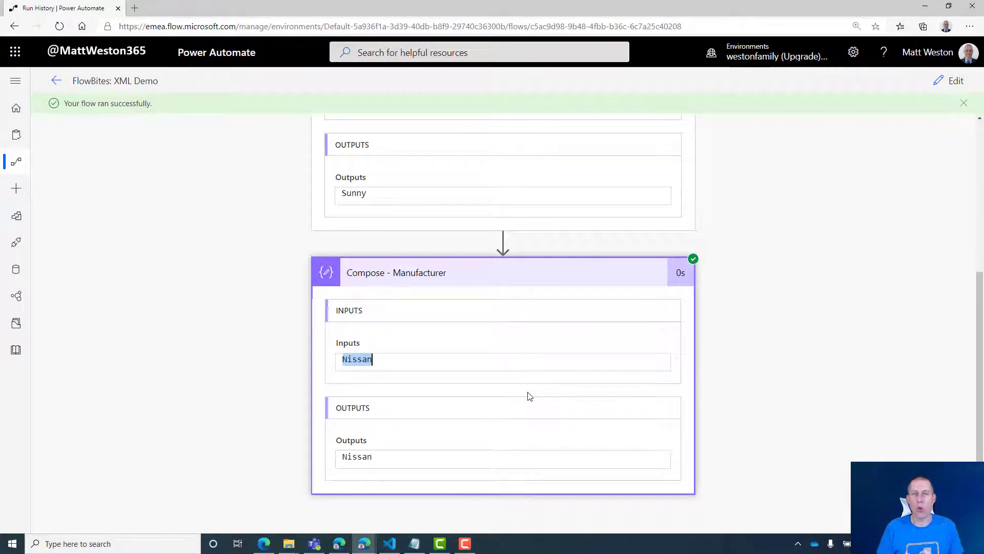
pyautogui.click(497, 281)
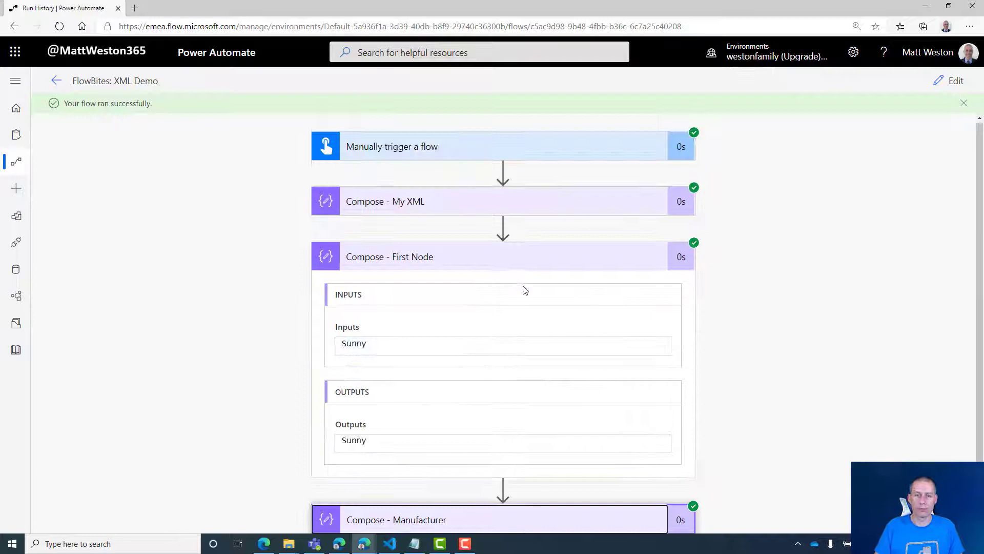
pyautogui.click(518, 271)
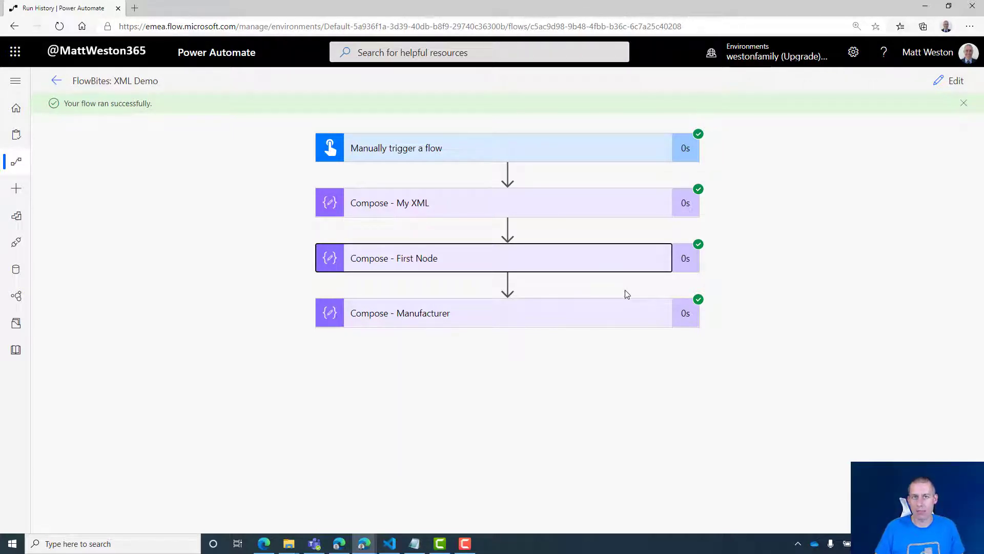
# Add a Data Operation Compose action after Compose - Manufacturer
pyautogui.click(949, 80)
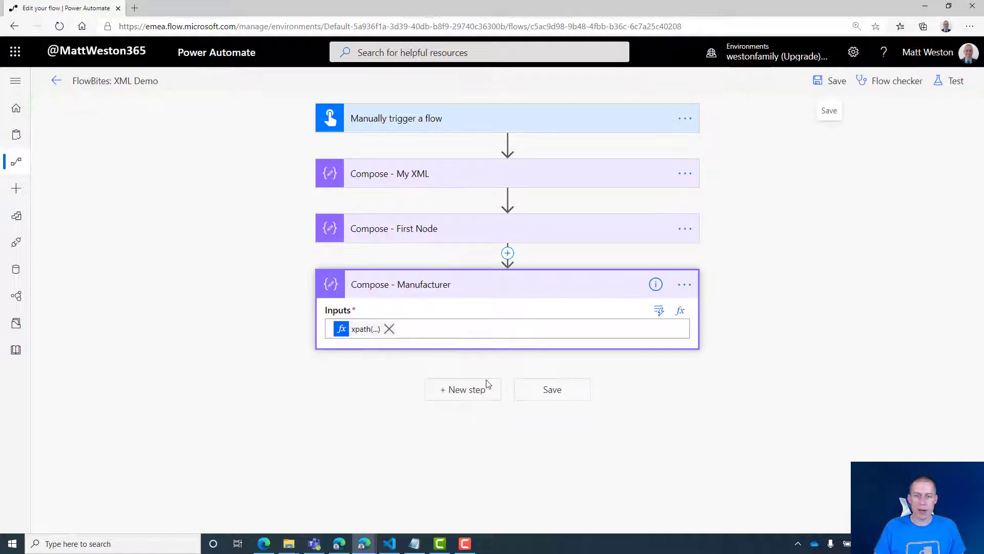
pyautogui.click(456, 389)
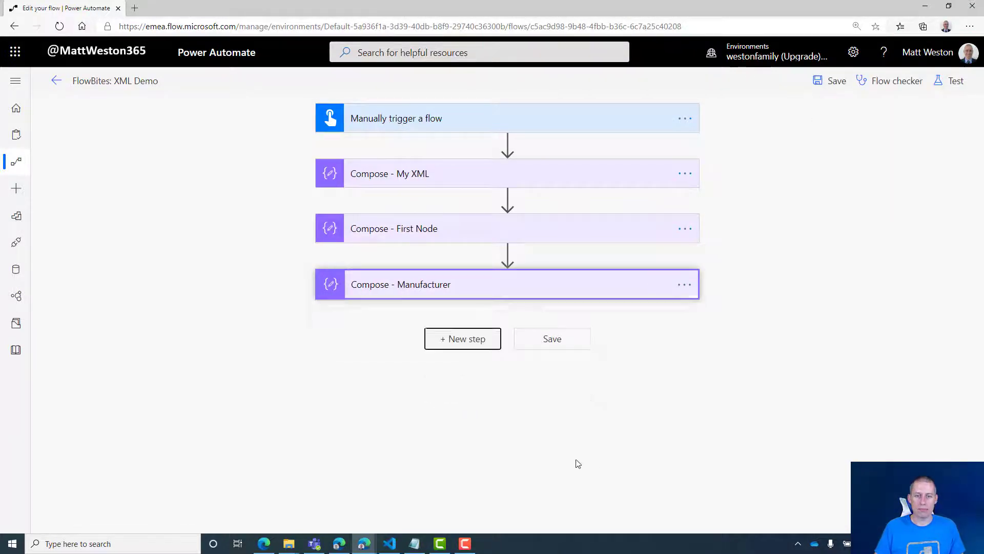
pyautogui.write('compose')
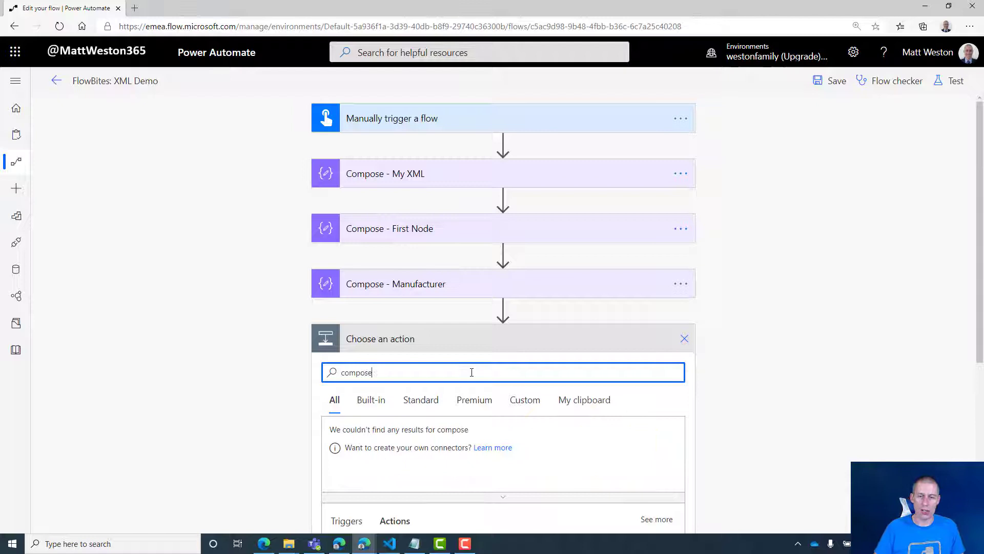
pyautogui.click(345, 440)
pyautogui.scroll(-3, 549, 392)
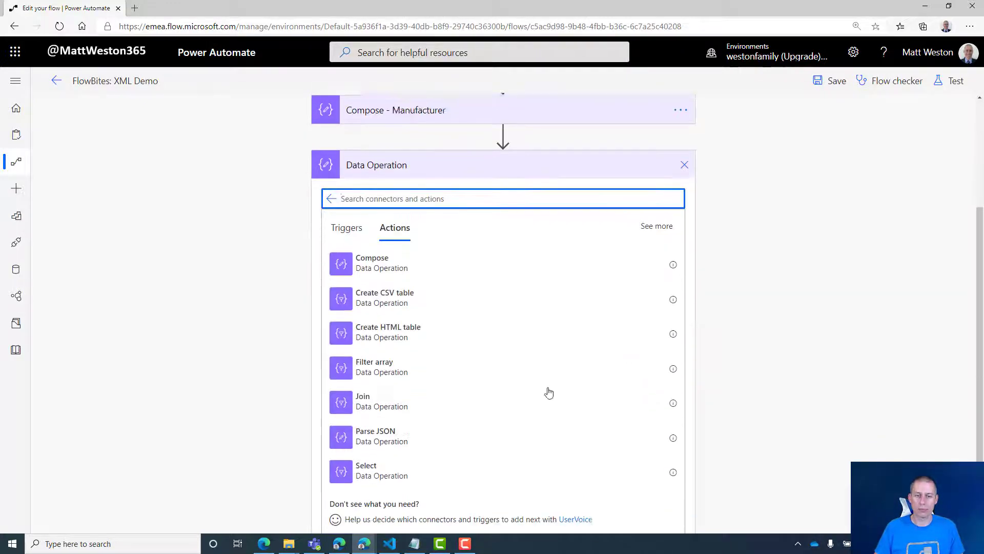
pyautogui.click(518, 241)
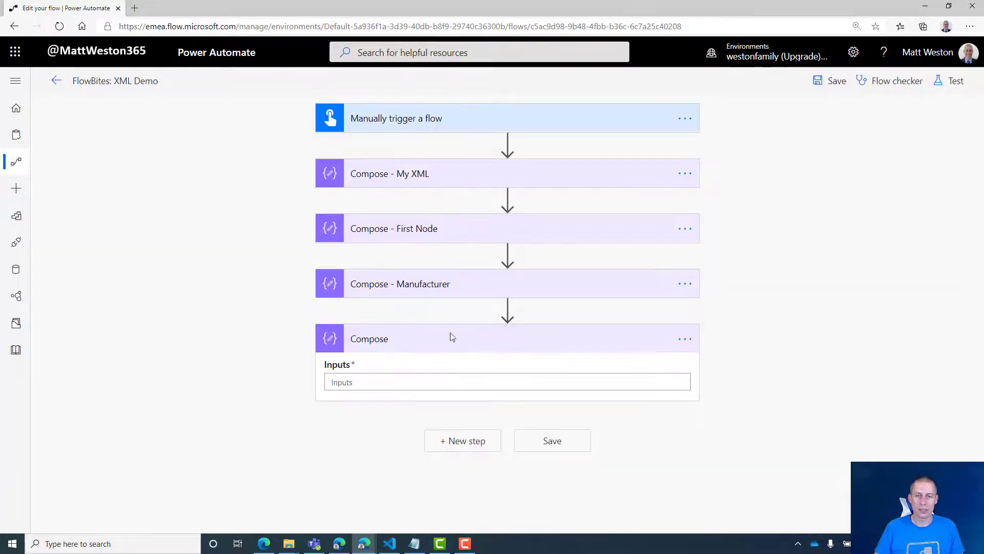
# Rename the new Compose step to 'Compose - All Cars'
pyautogui.click(685, 340)
pyautogui.click(741, 358)
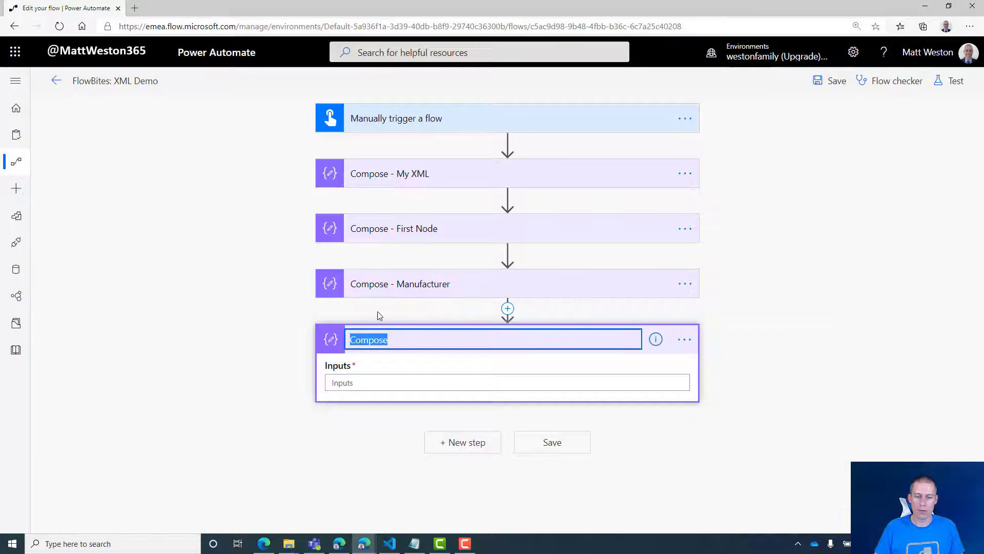
pyautogui.click(433, 341)
pyautogui.write('-')
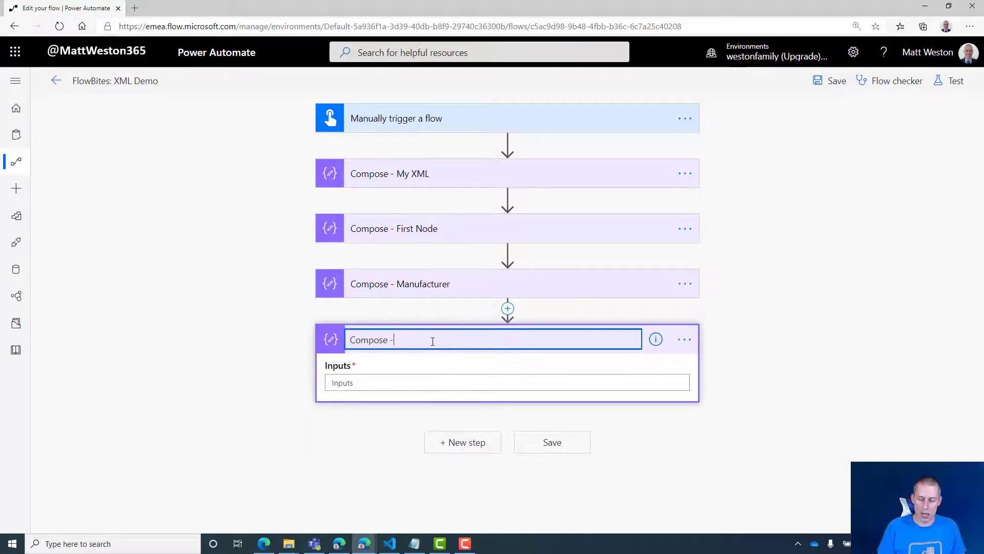
pyautogui.write(' All ')
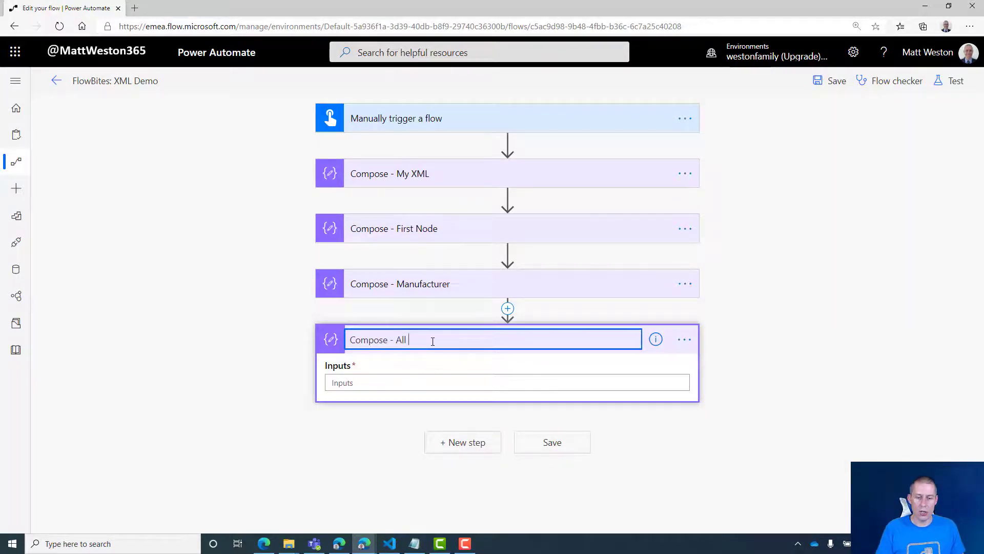
pyautogui.write('Cars')
pyautogui.press('Return')
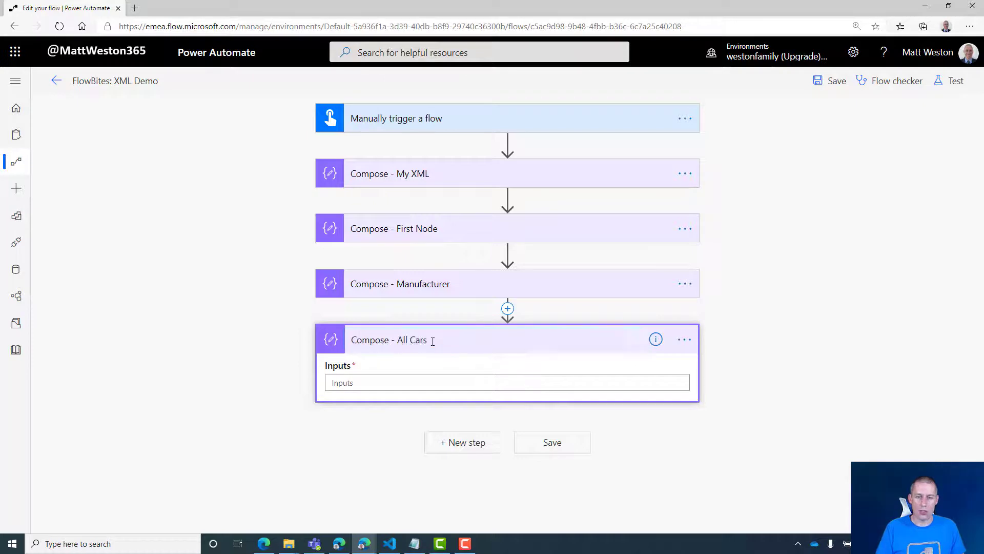
# Set the Compose - All Cars input to the expression xpath(xml(triggerBody()['text']),'//Car')
pyautogui.click(470, 384)
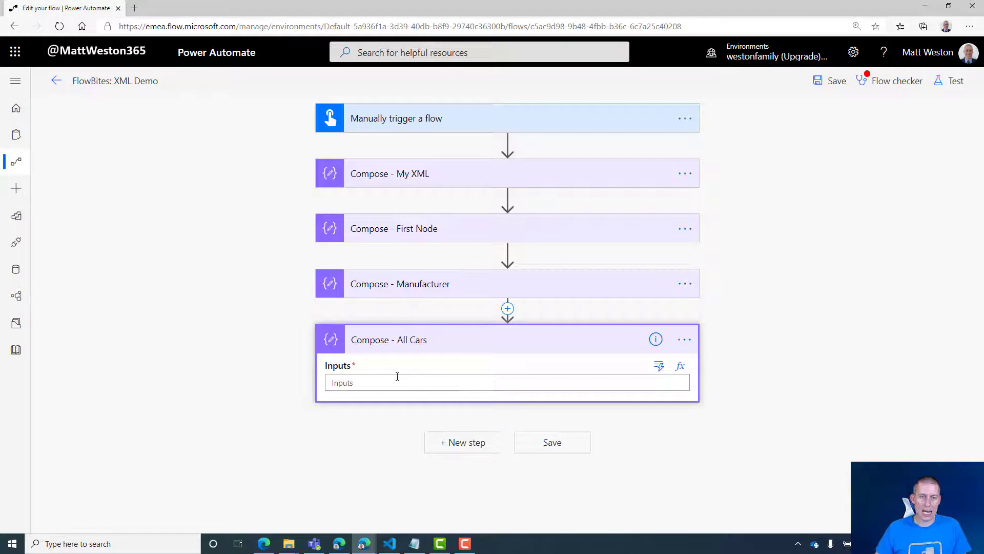
pyautogui.click(680, 367)
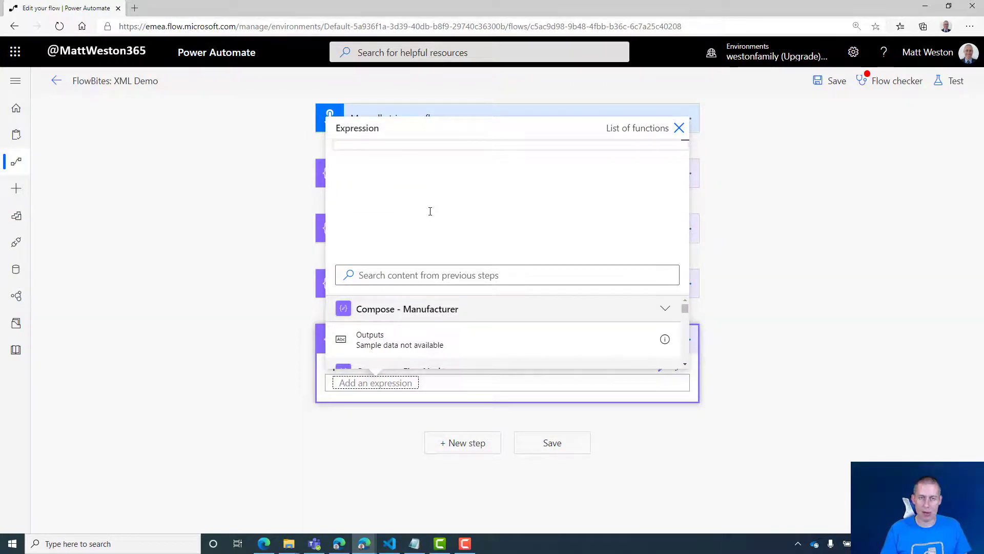
pyautogui.write('xpt')
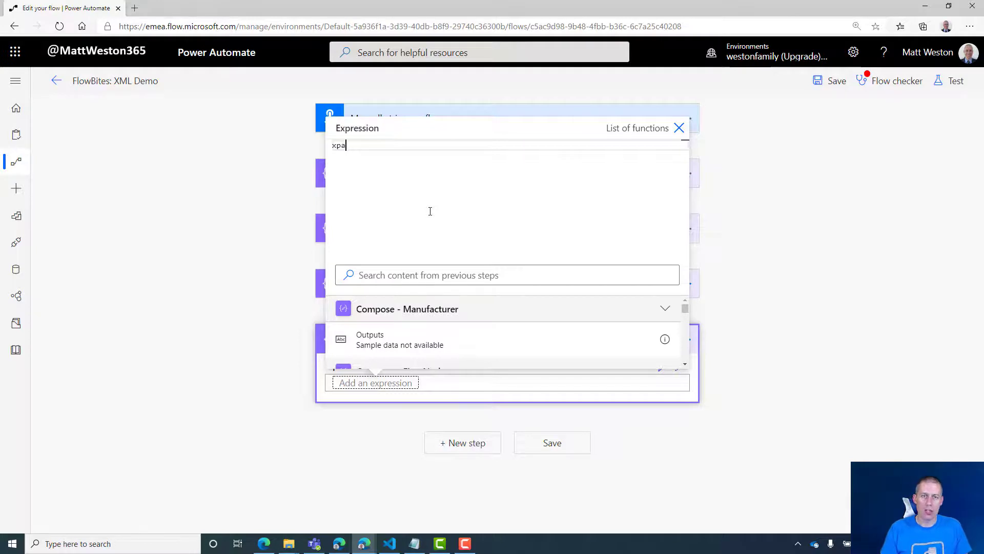
pyautogui.write('th')
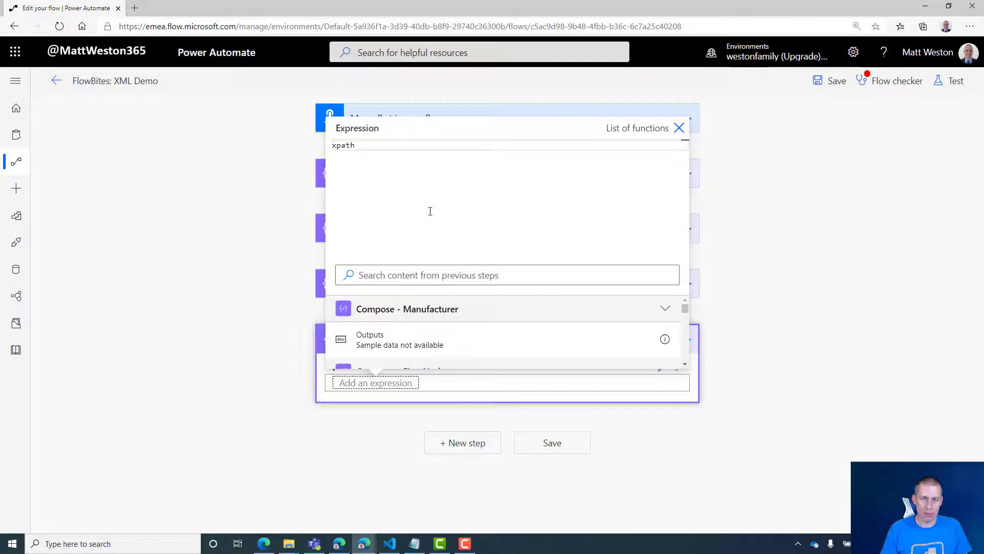
pyautogui.write('(')
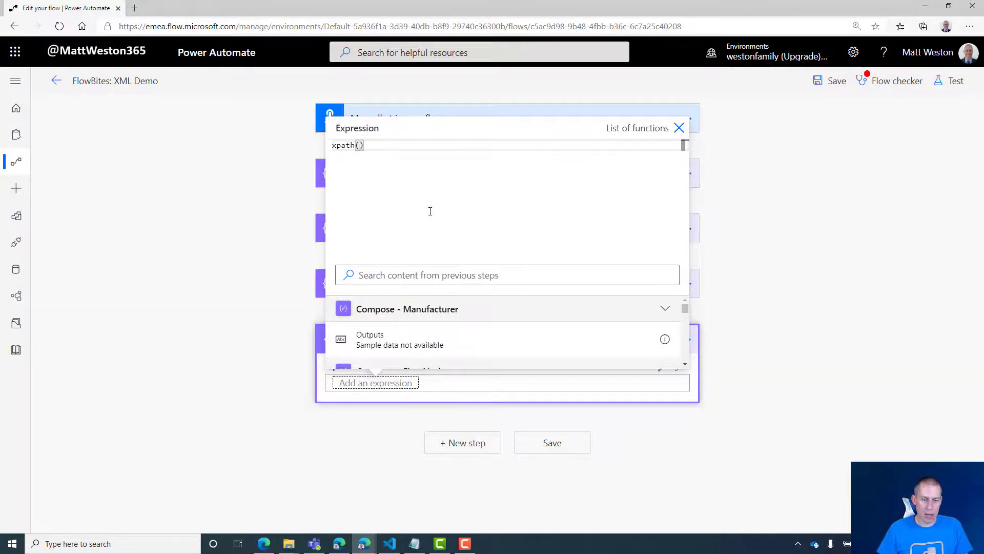
pyautogui.write("xml(triggerBody()['text'])")
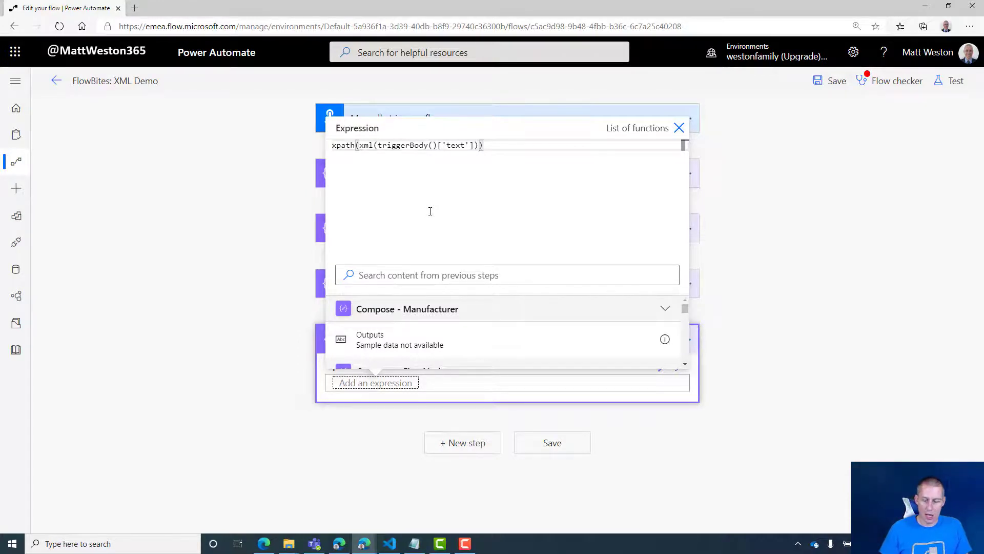
pyautogui.write(',')
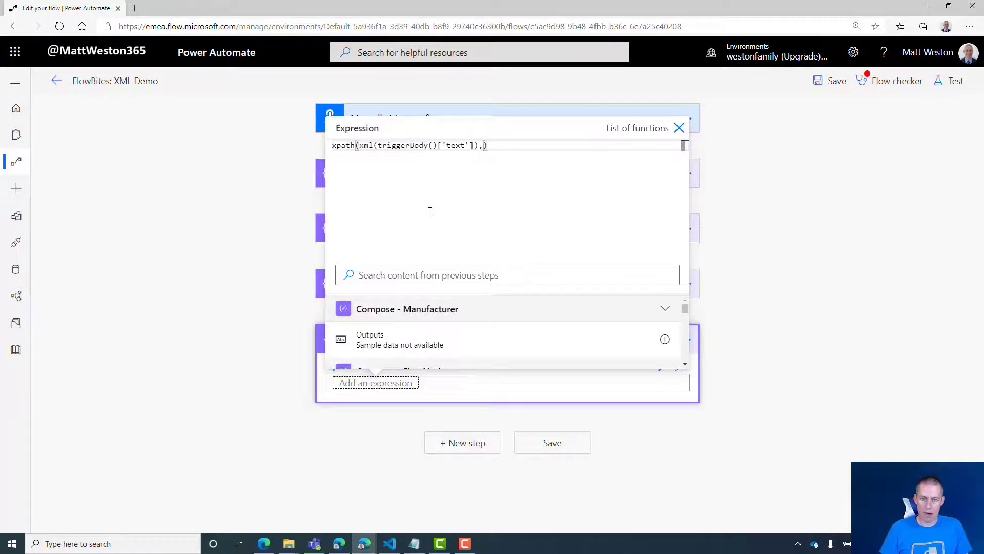
pyautogui.write("''")
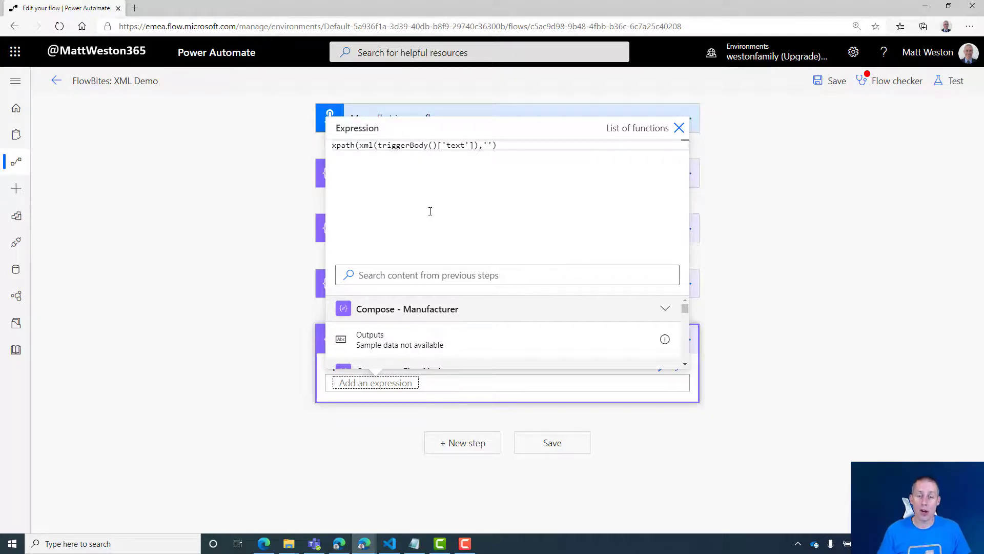
pyautogui.press('Left')
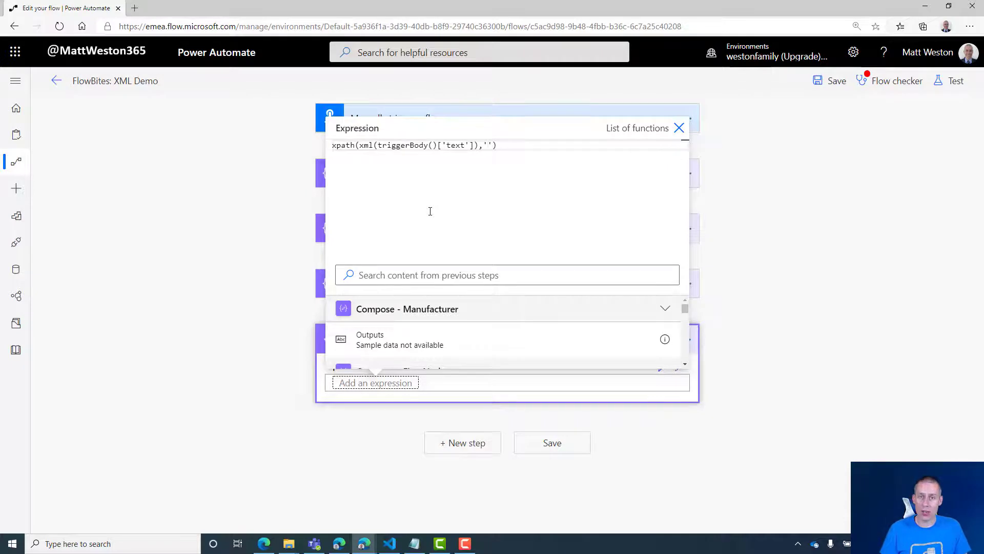
pyautogui.write('string')
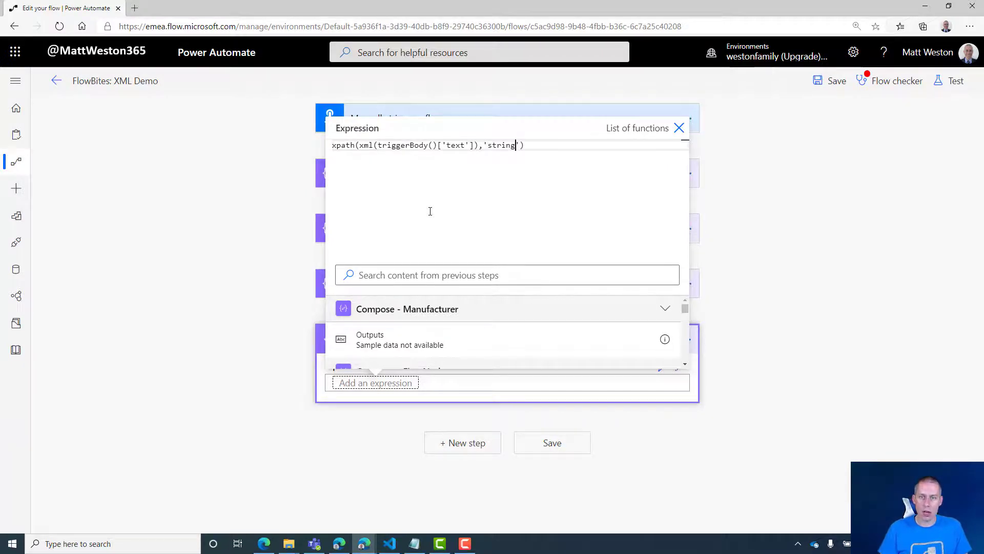
pyautogui.press('BackSpace')
pyautogui.press('BackSpace')
pyautogui.press('BackSpace')
pyautogui.press('BackSpace')
pyautogui.press('BackSpace')
pyautogui.press('BackSpace')
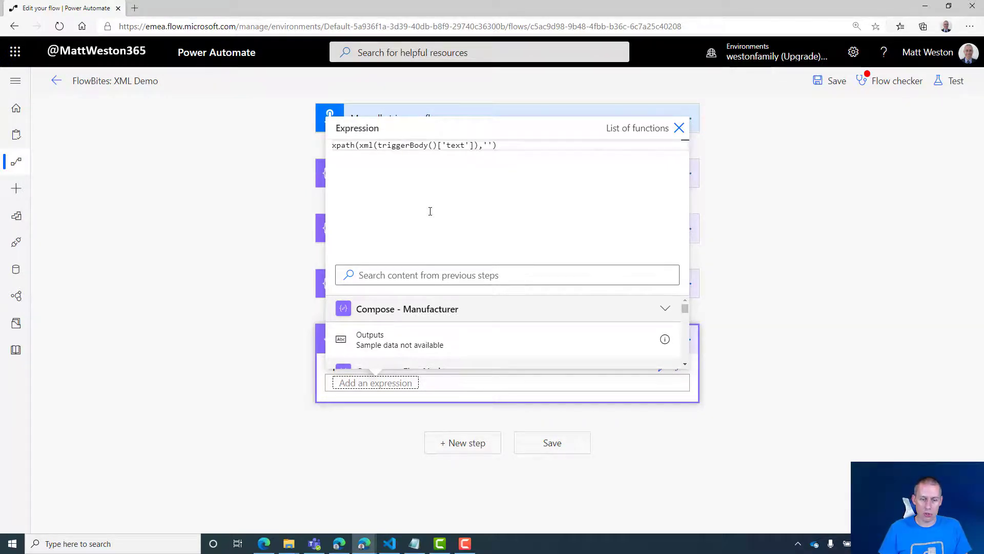
pyautogui.write('//')
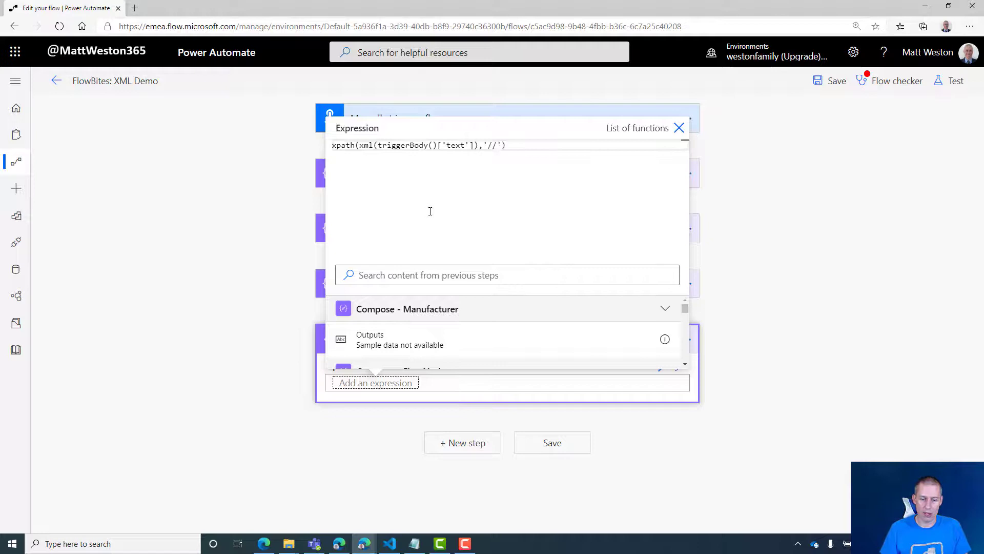
pyautogui.write('Car')
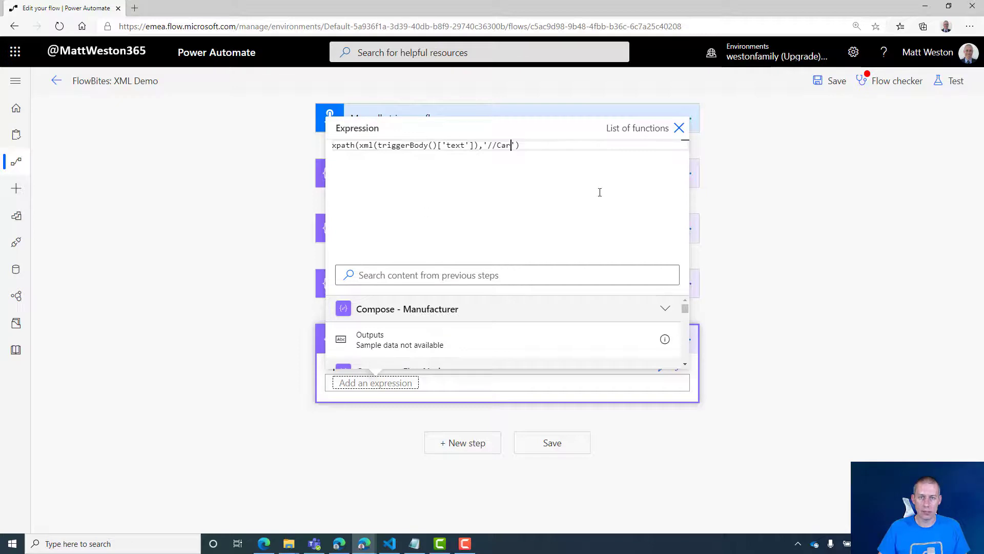
pyautogui.click(767, 363)
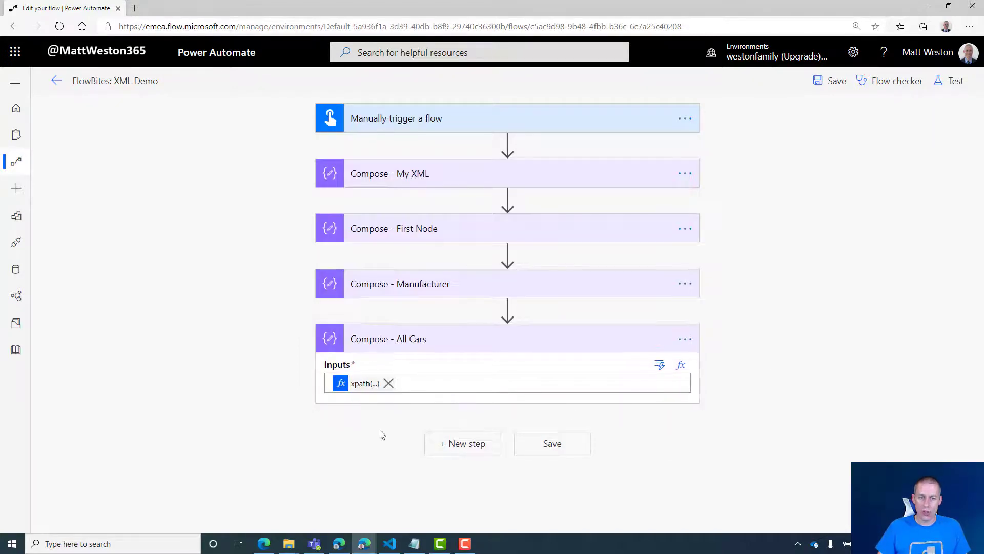
# Add a Control Apply to each loop over the Outputs of Compose - All Cars
pyautogui.click(465, 443)
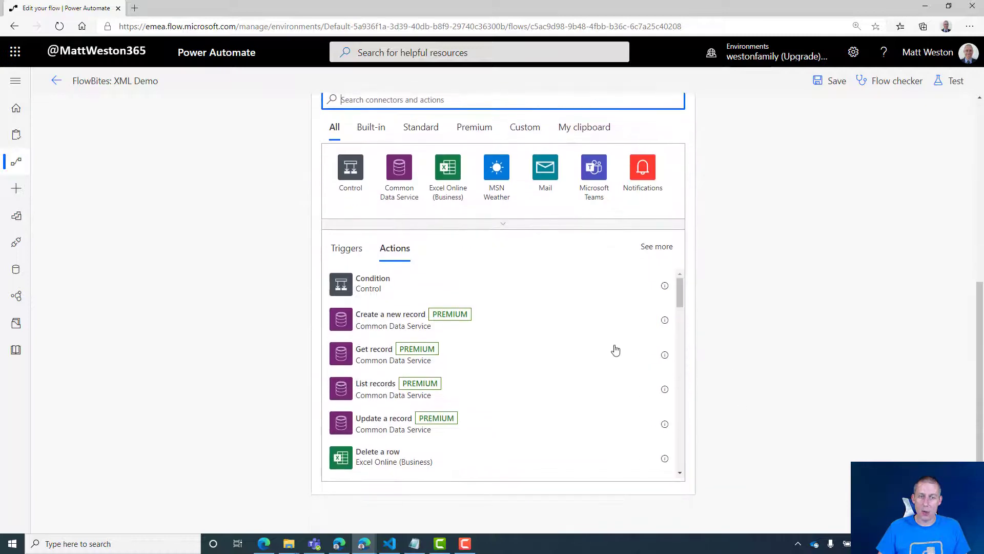
pyautogui.click(352, 188)
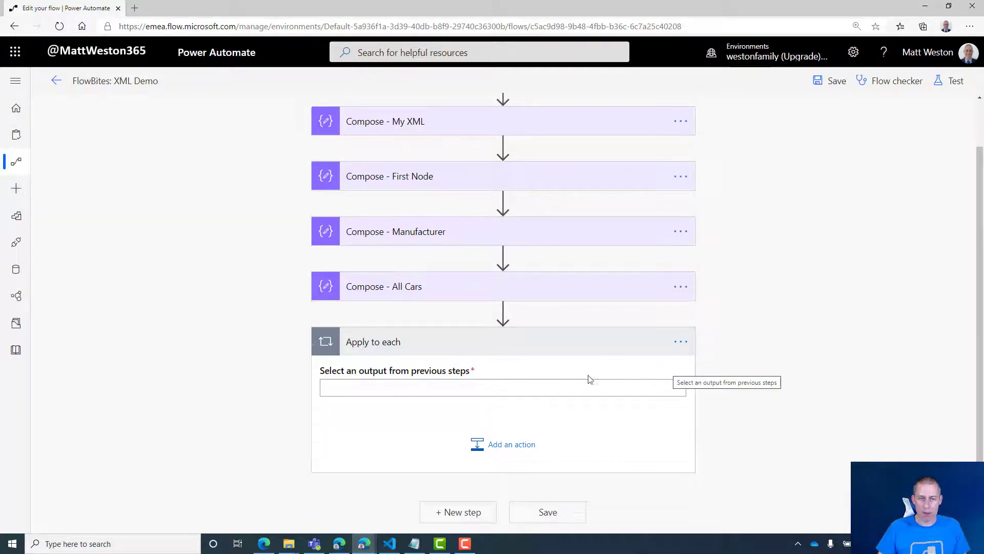
pyautogui.click(444, 390)
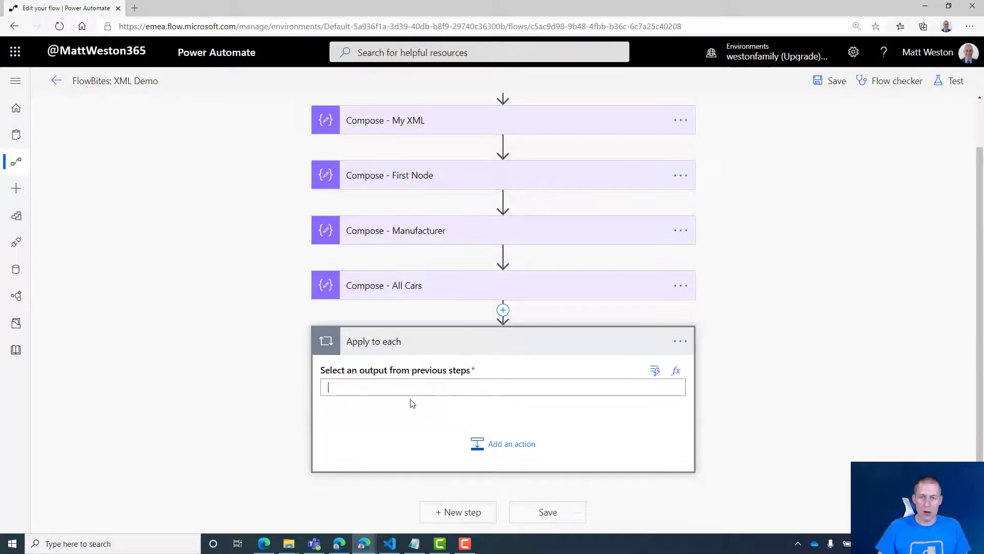
pyautogui.click(655, 371)
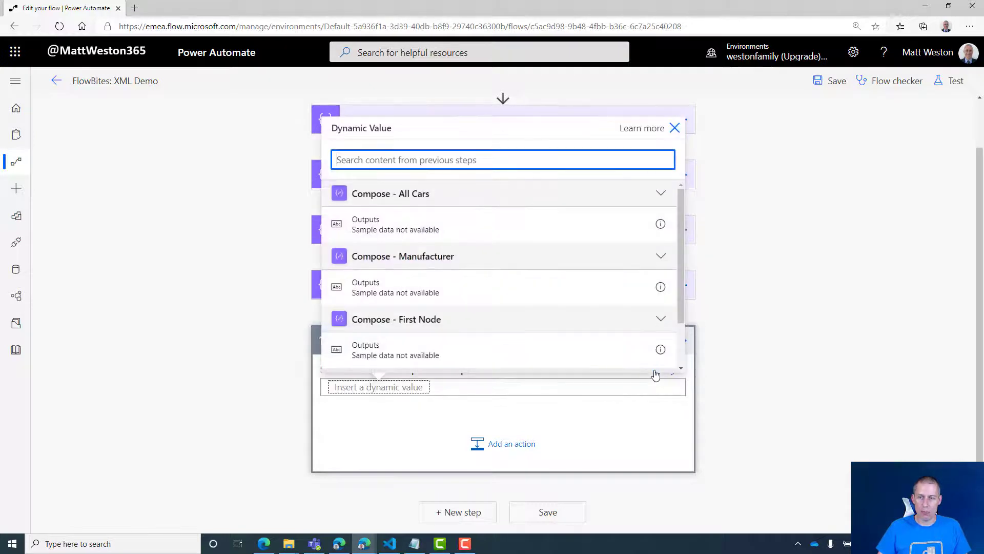
pyautogui.click(405, 225)
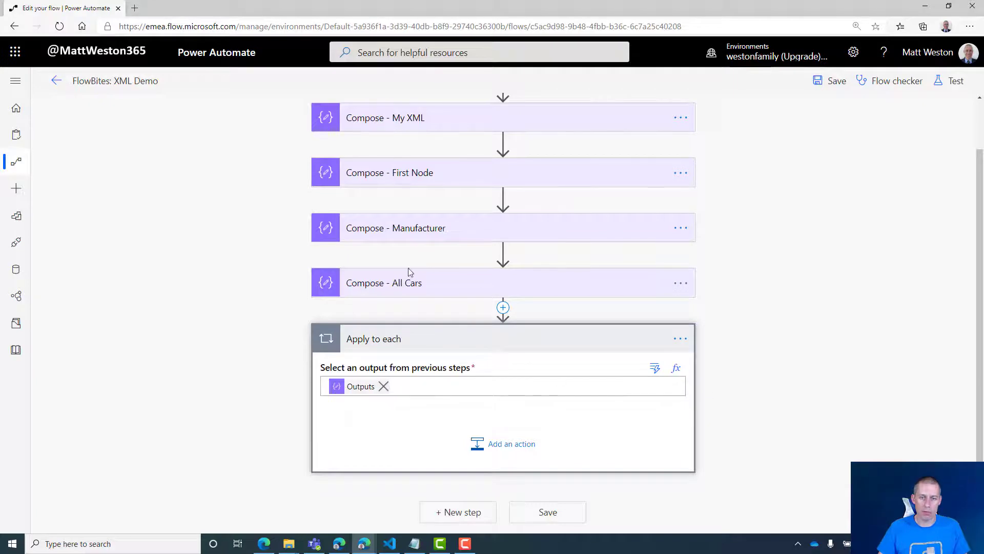
# Add a Compose action inside the Apply to each loop
pyautogui.click(513, 444)
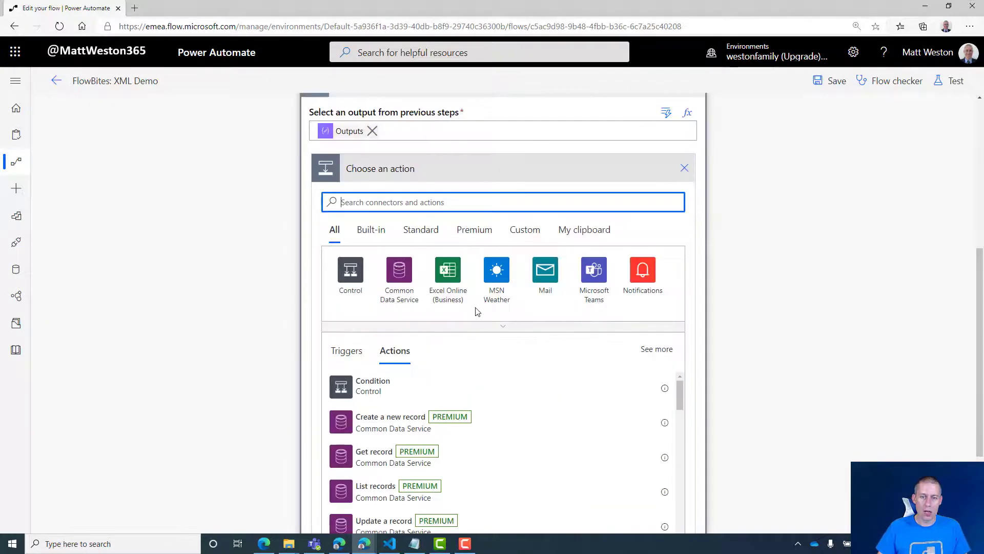
pyautogui.write('compose')
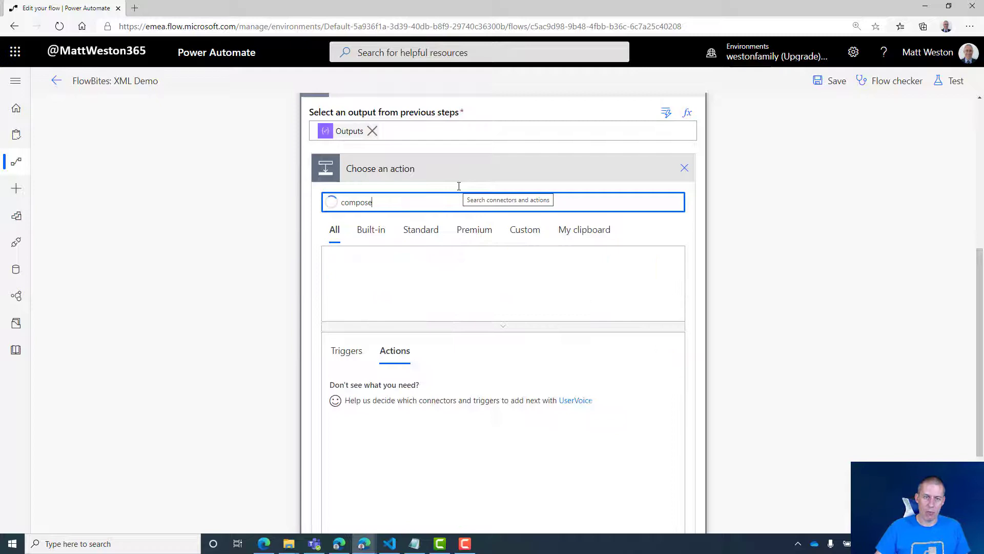
pyautogui.click(361, 384)
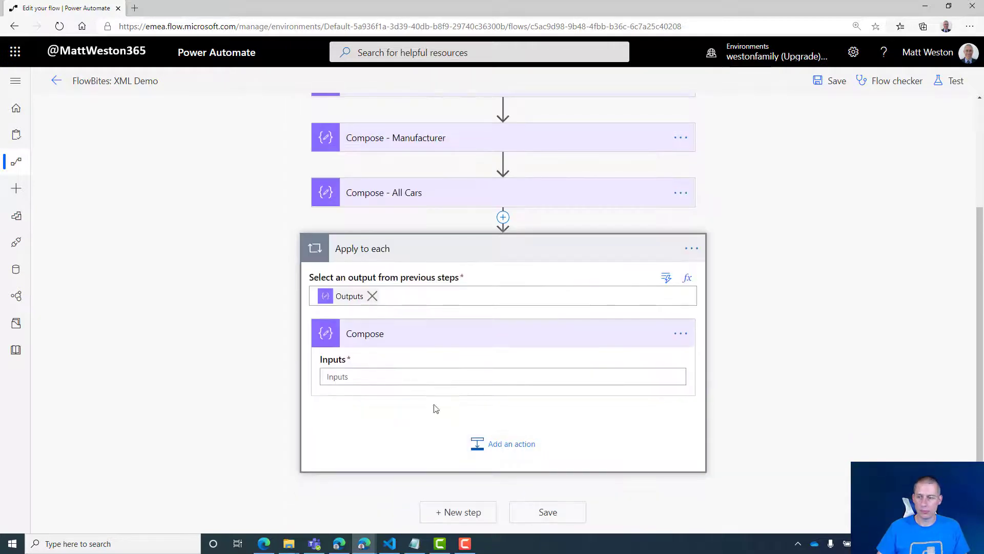
pyautogui.click(378, 379)
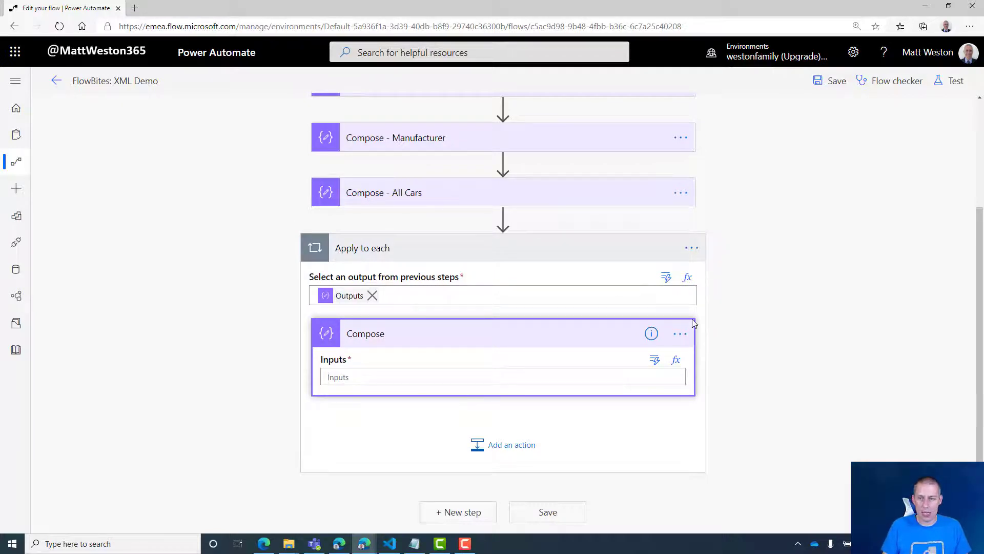
# Rename the loop's Compose action to 'Compose - This Car'
pyautogui.click(681, 333)
pyautogui.click(731, 353)
pyautogui.click(486, 334)
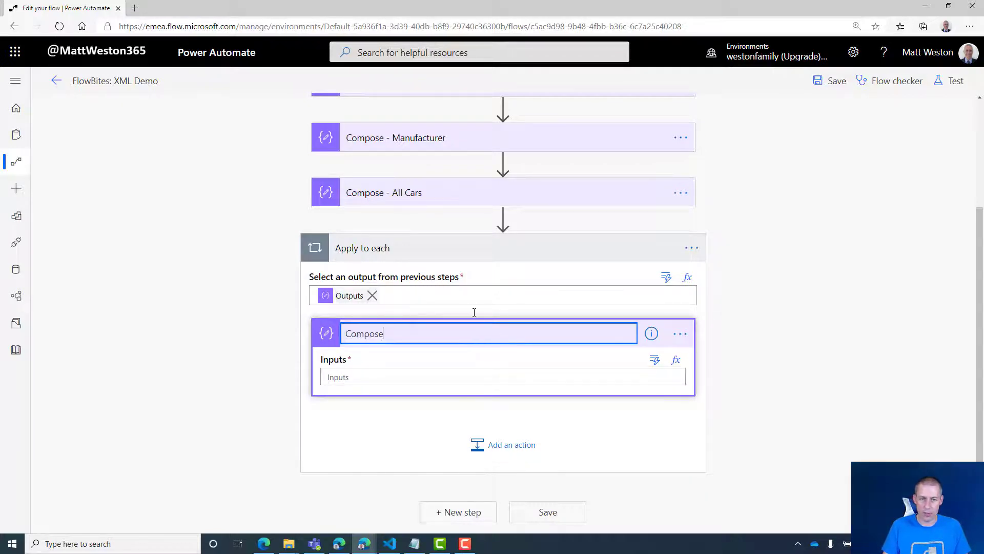
pyautogui.write('- This Car')
pyautogui.press('Return')
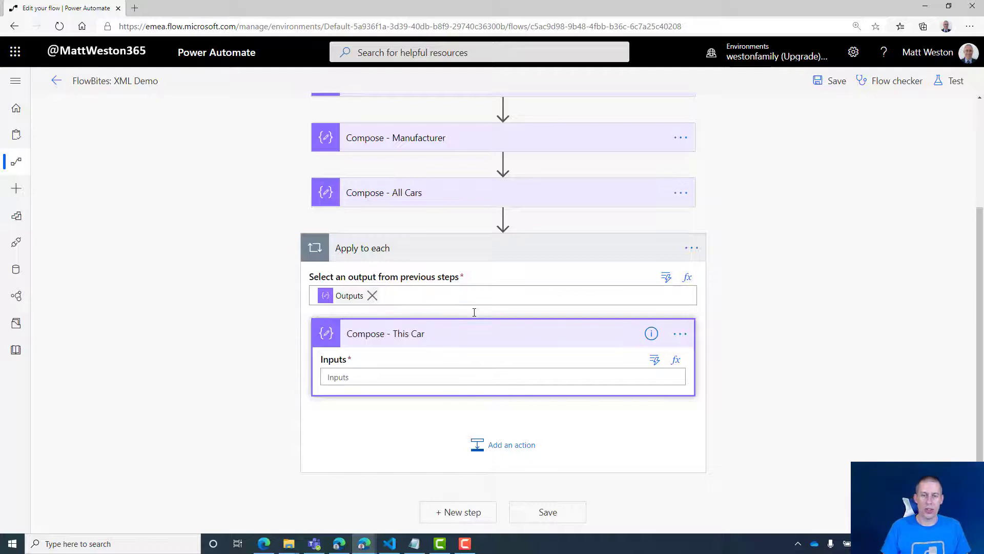
pyautogui.click(409, 375)
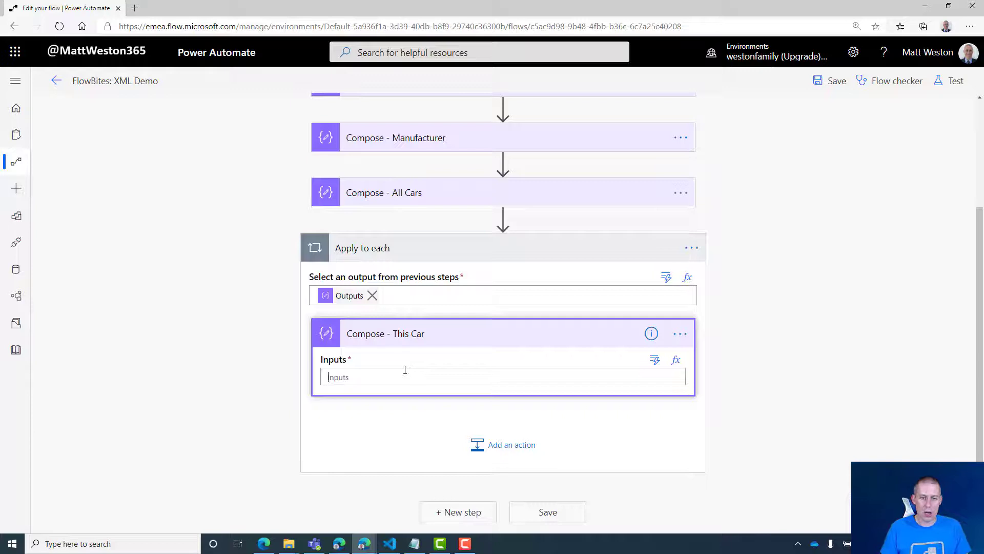
# Type xpath(xml(item()),'string(.)') in the expression editor for Compose - This Car's Inputs
pyautogui.click(677, 359)
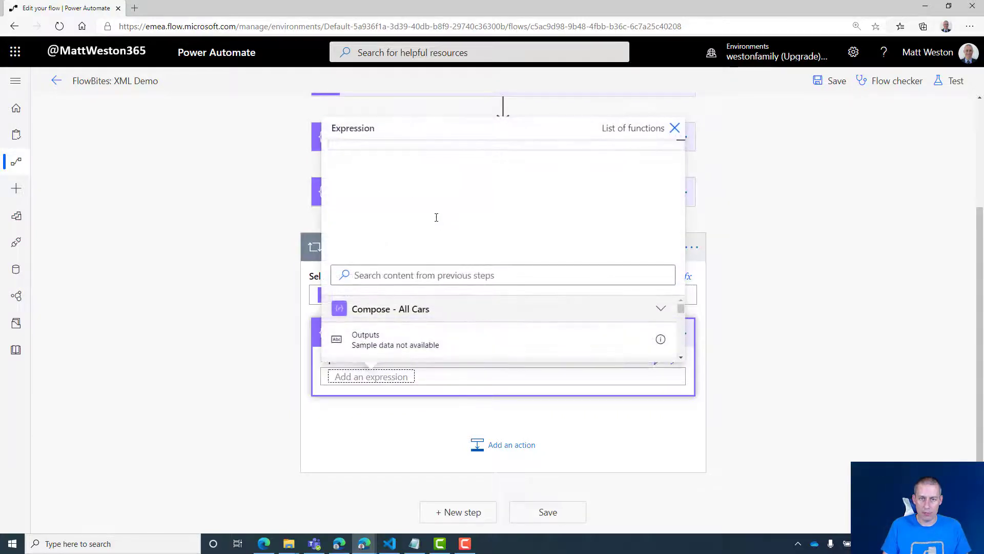
pyautogui.write('xpath(')
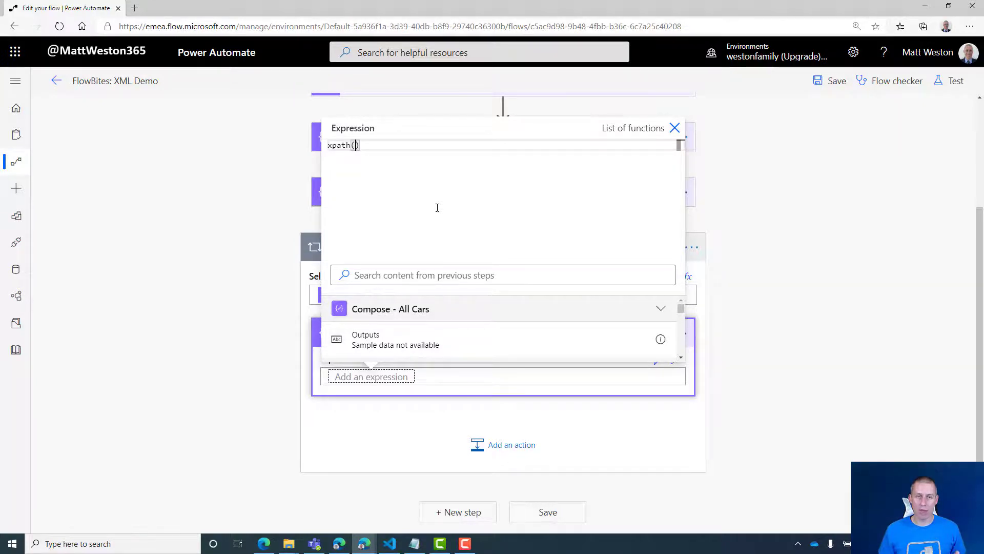
pyautogui.write('xml')
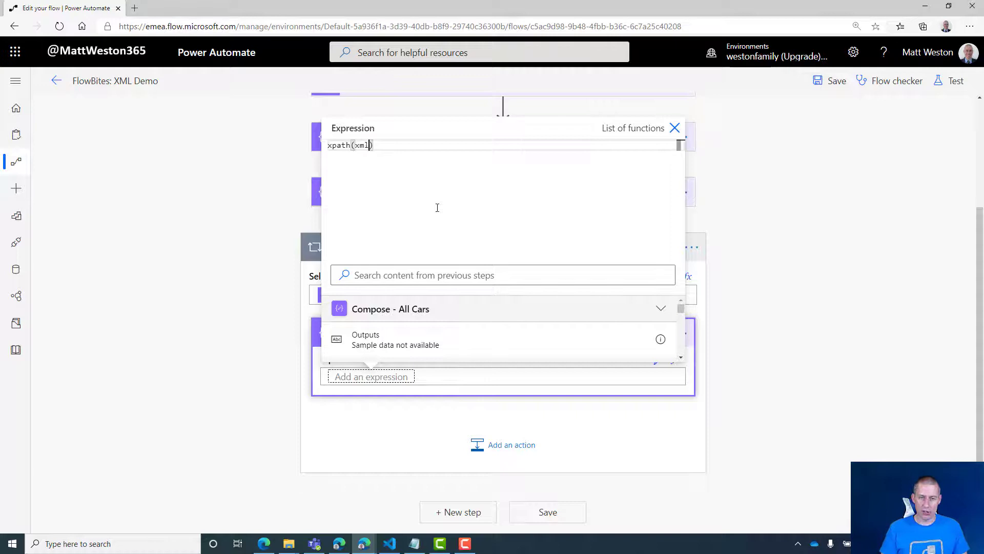
pyautogui.write('(')
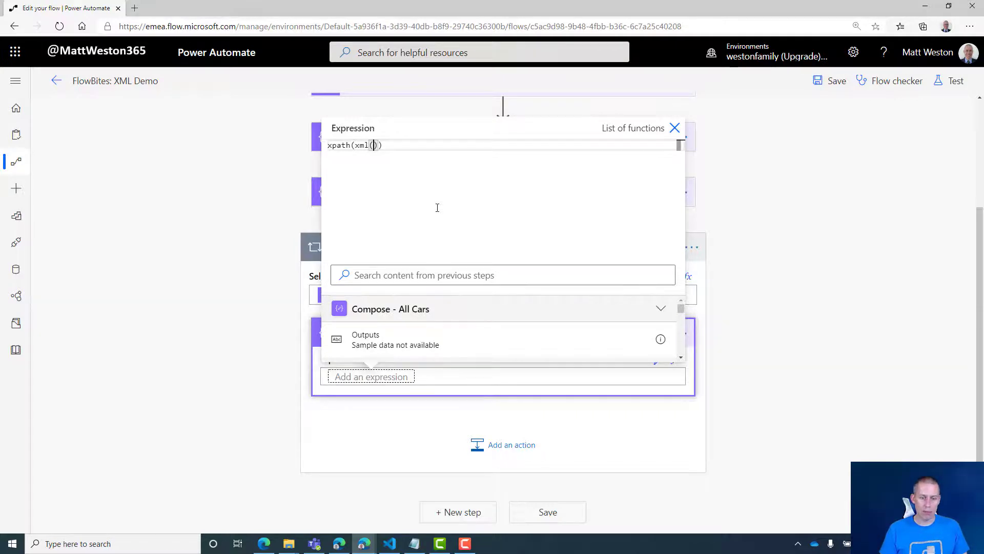
pyautogui.write('item()')
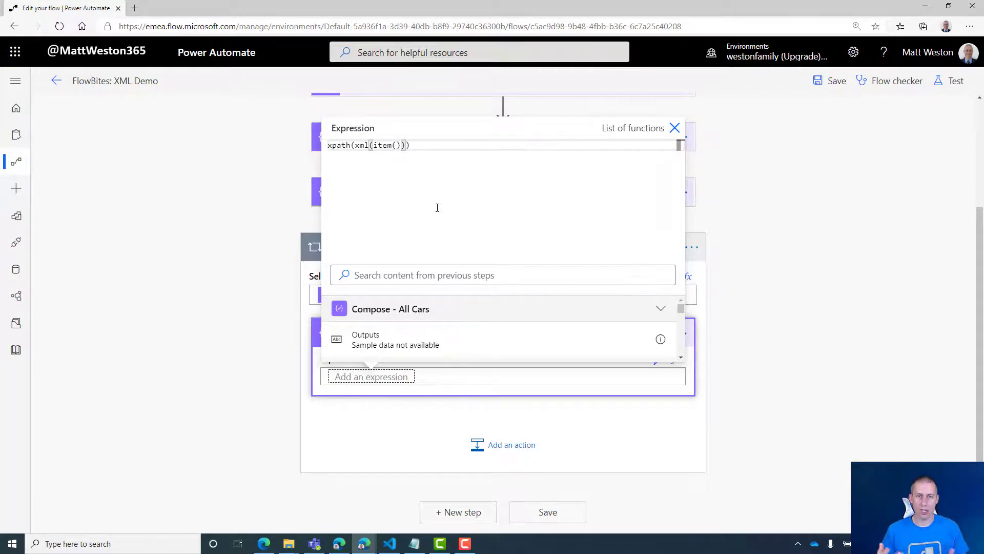
pyautogui.press('End')
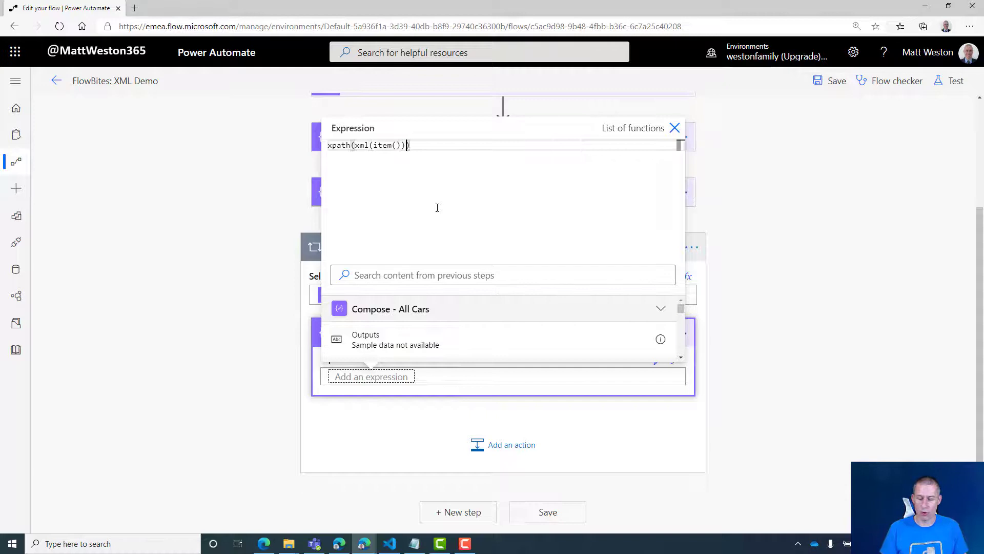
pyautogui.write(',')
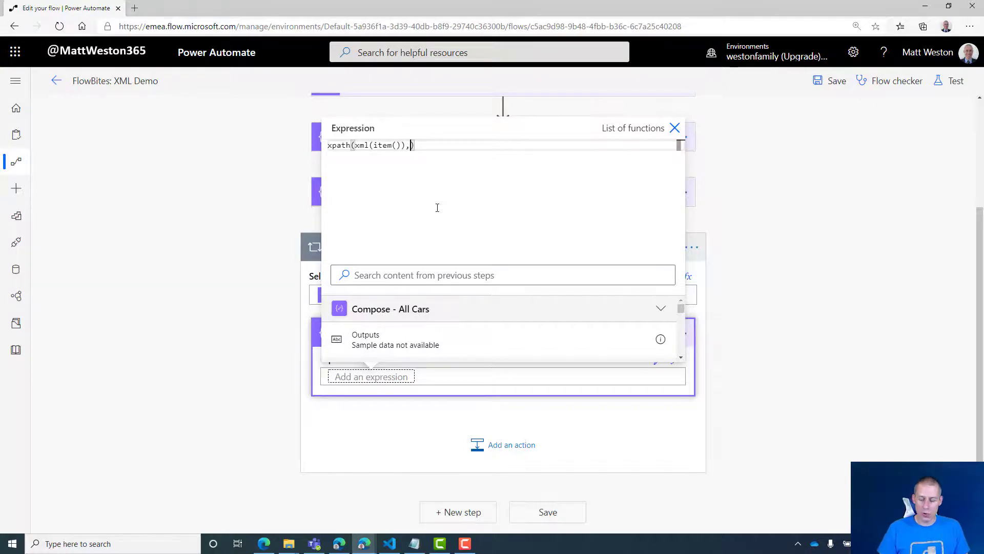
pyautogui.write("'")
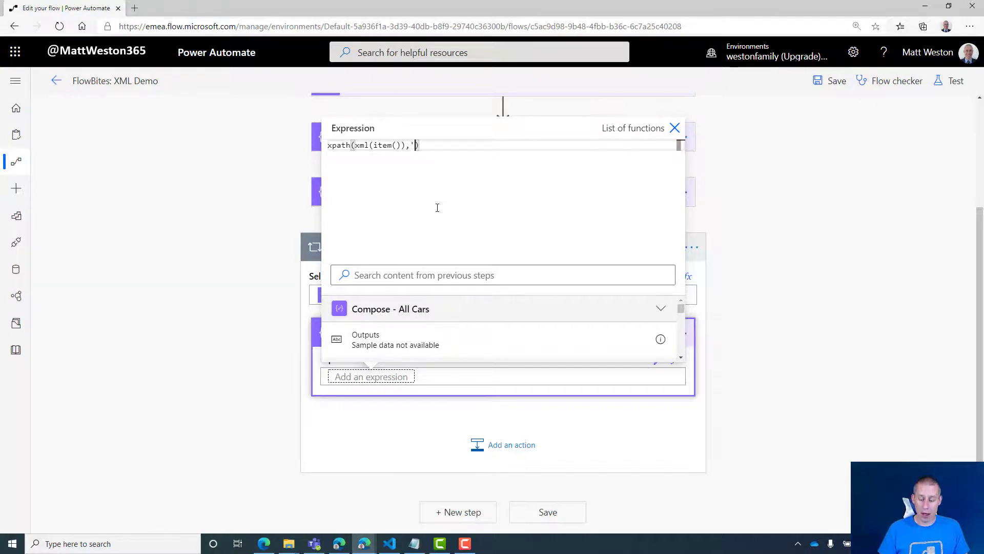
pyautogui.write("'")
pyautogui.press('Left')
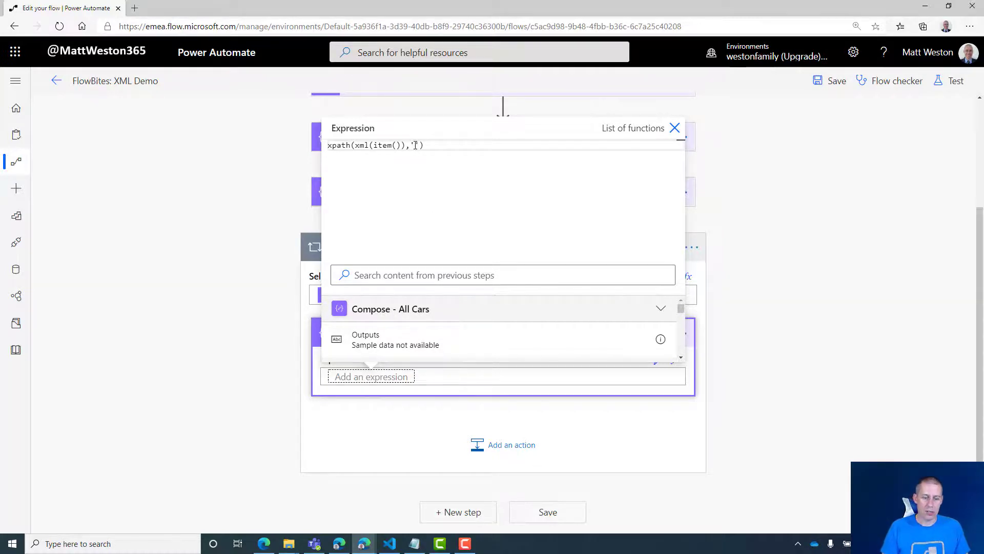
pyautogui.write('string')
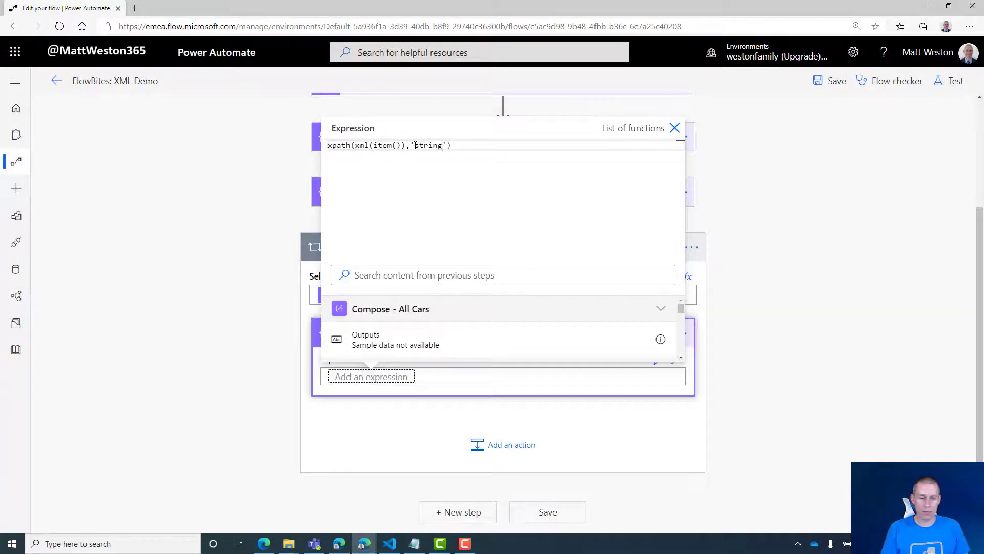
pyautogui.write('()')
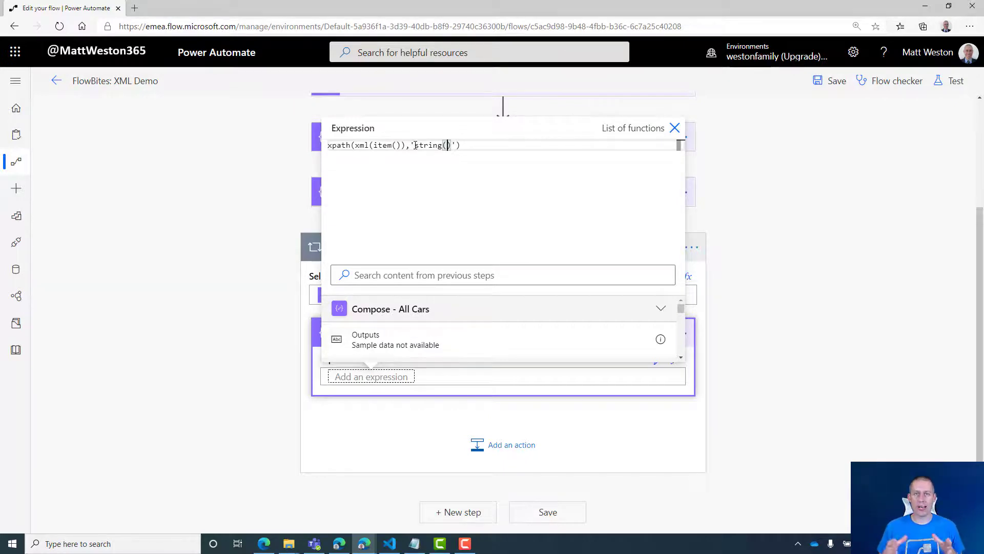
pyautogui.press('Left')
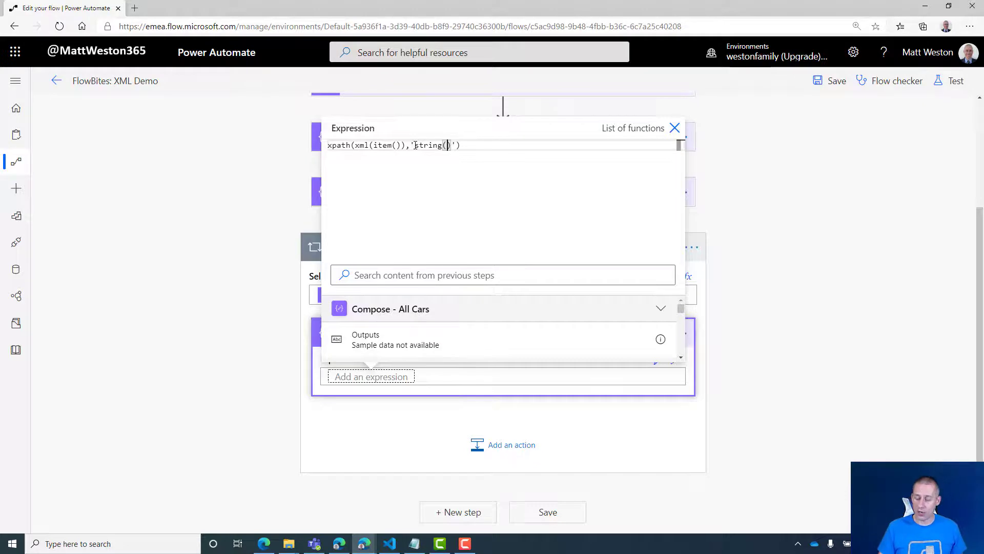
pyautogui.write('.')
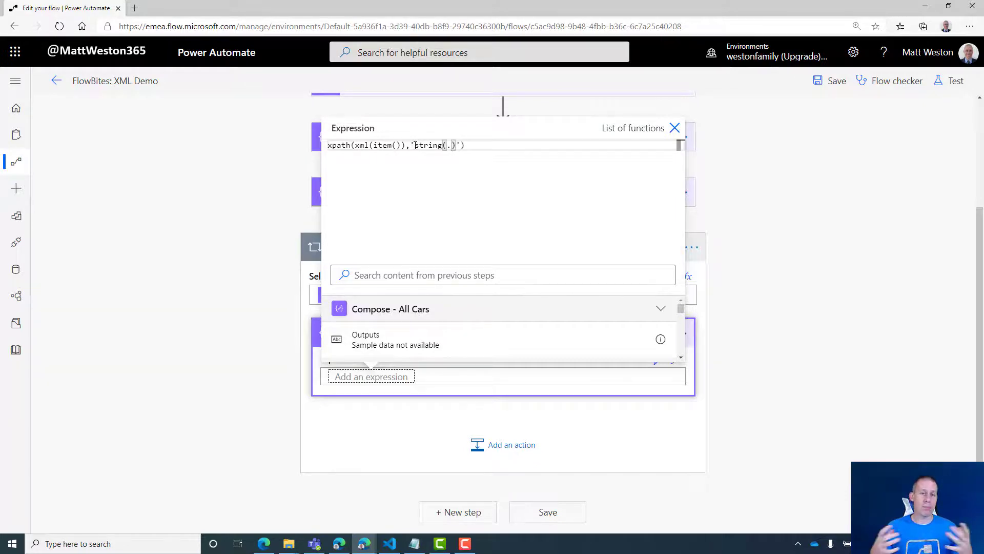
# Insert the xpath(xml(item()),'string(.)') expression into Compose - This Car's Inputs
pyautogui.press('End')
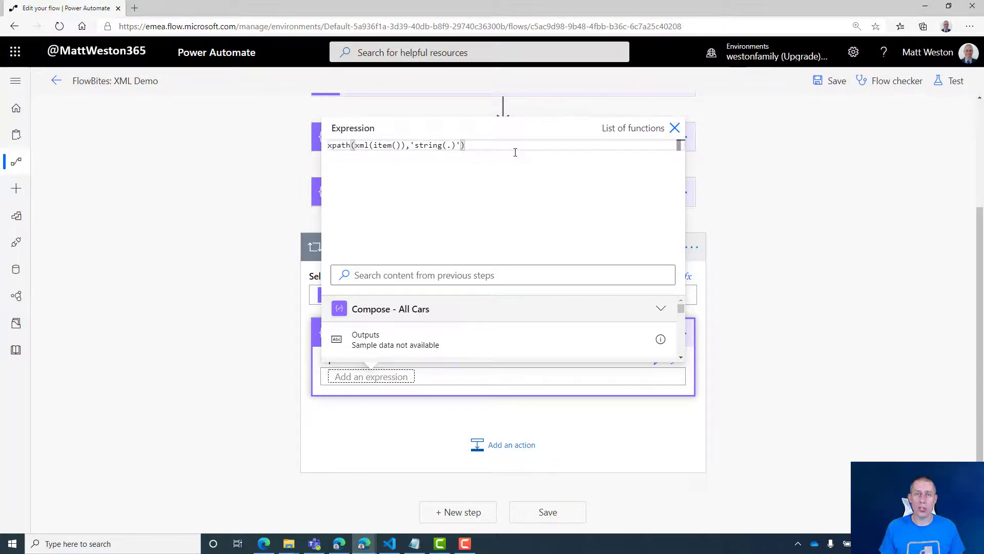
pyautogui.hotkey('ctrl', 'a')
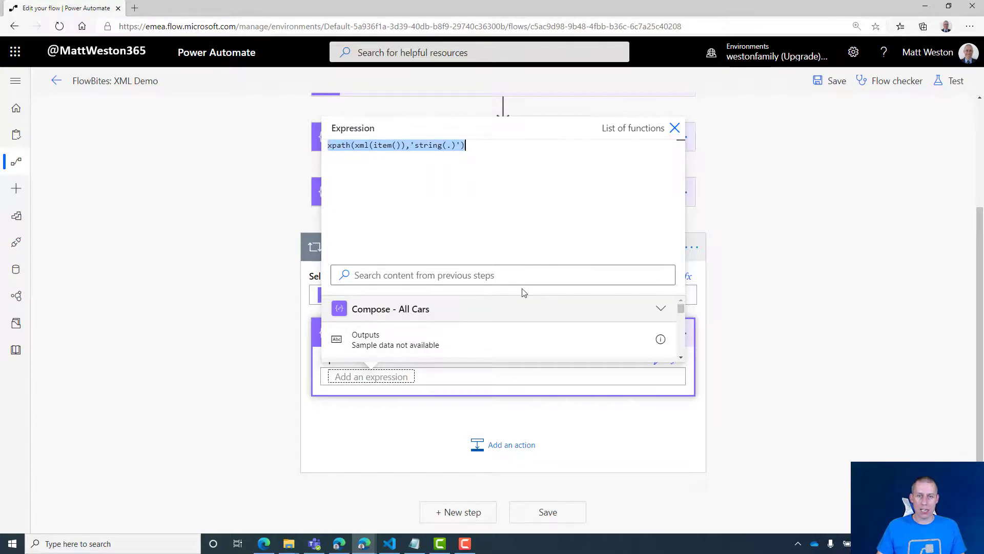
pyautogui.click(746, 414)
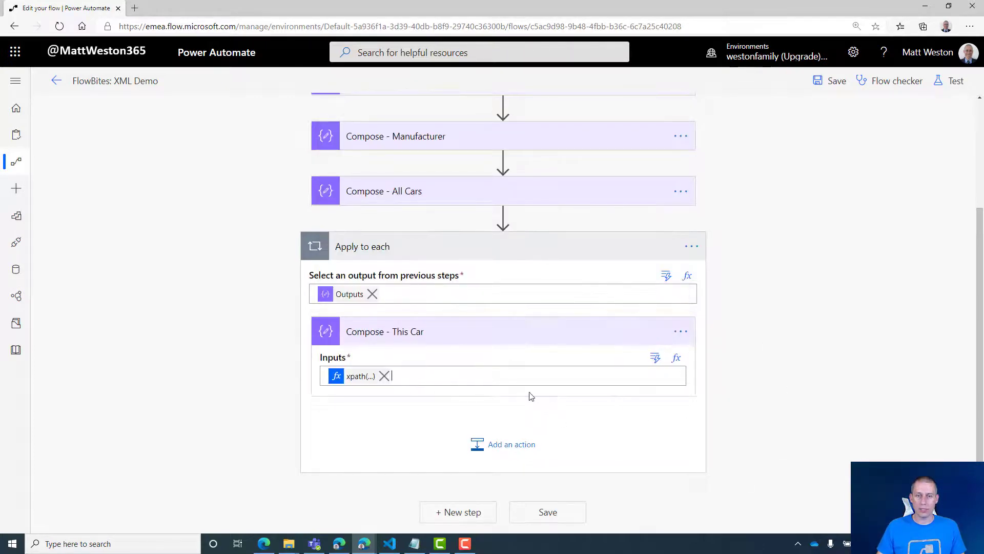
# Save the flow and test it with a previous run's data
pyautogui.click(951, 80)
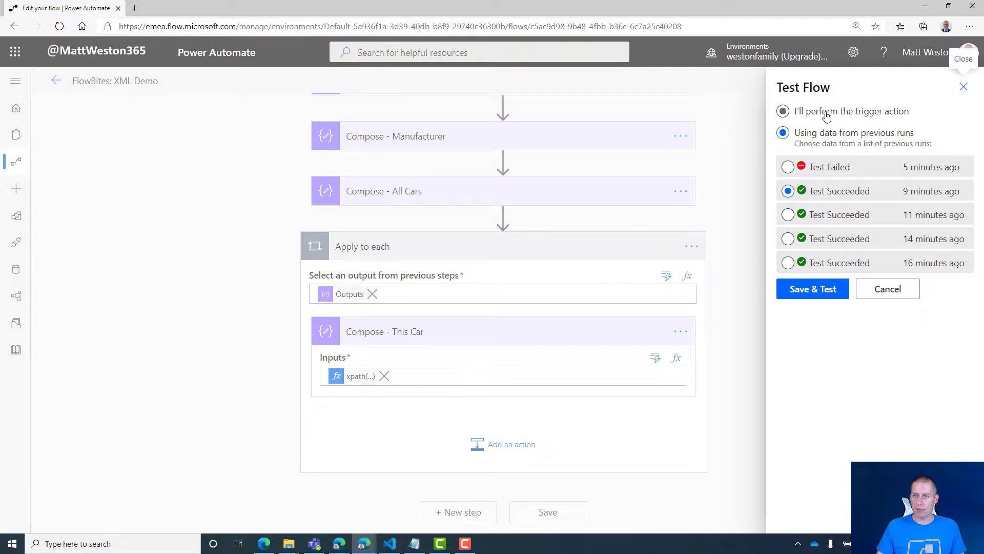
pyautogui.click(817, 166)
pyautogui.click(828, 290)
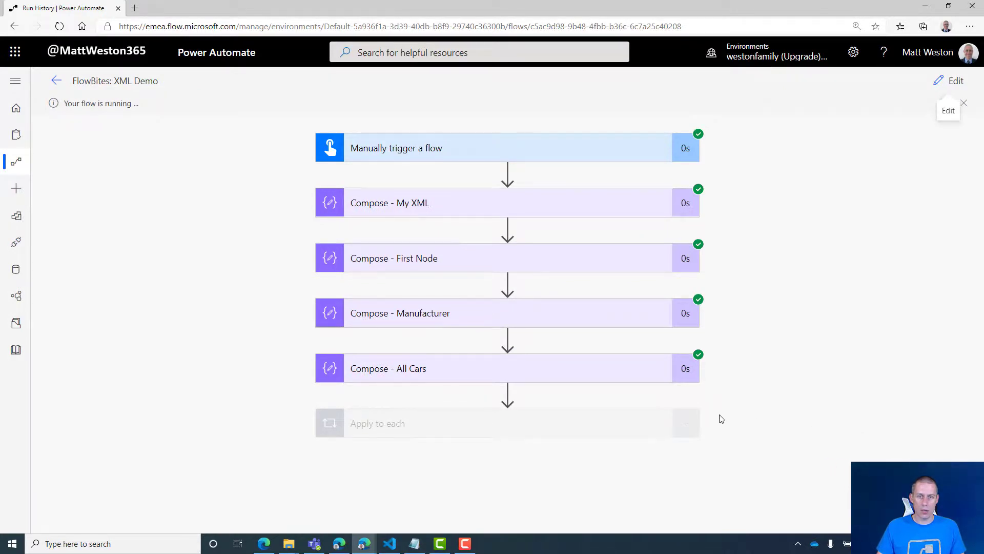
# Expand Compose - All Cars to review its array of application/xml content outputs
pyautogui.click(614, 373)
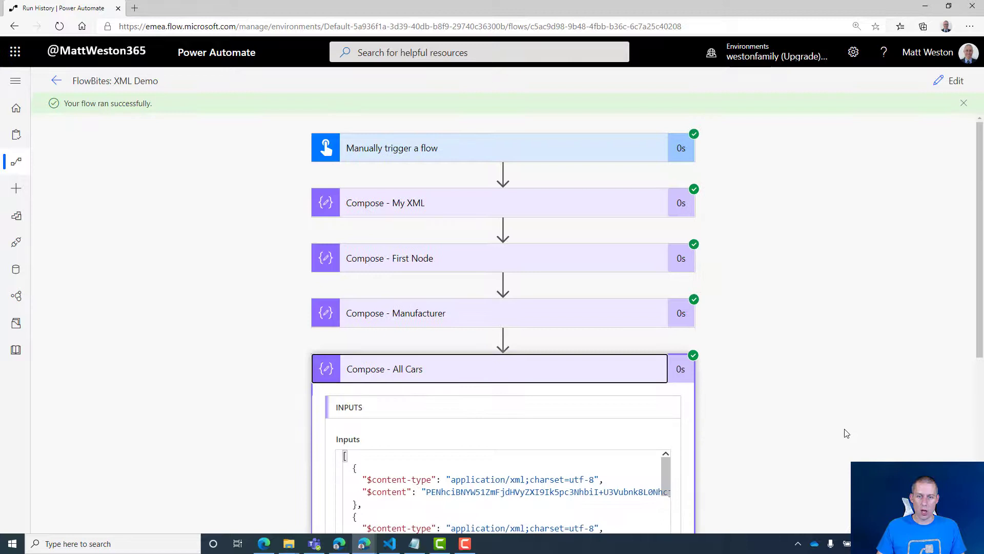
pyautogui.scroll(-3, 844, 431)
pyautogui.scroll(-3, 731, 395)
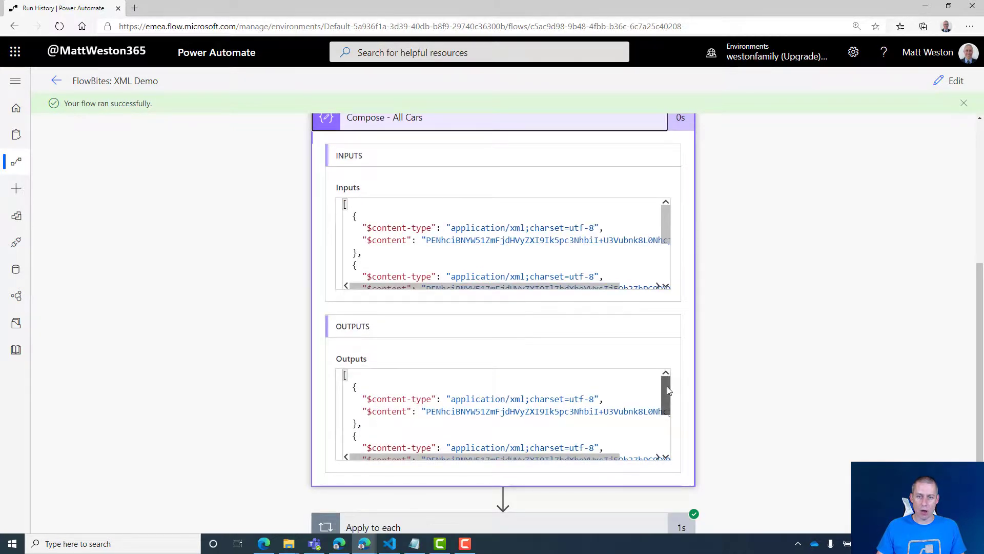
pyautogui.moveTo(667, 387)
pyautogui.mouseDown()
pyautogui.moveTo(666, 433)
pyautogui.moveTo(665, 384)
pyautogui.moveTo(667, 399)
pyautogui.mouseUp()
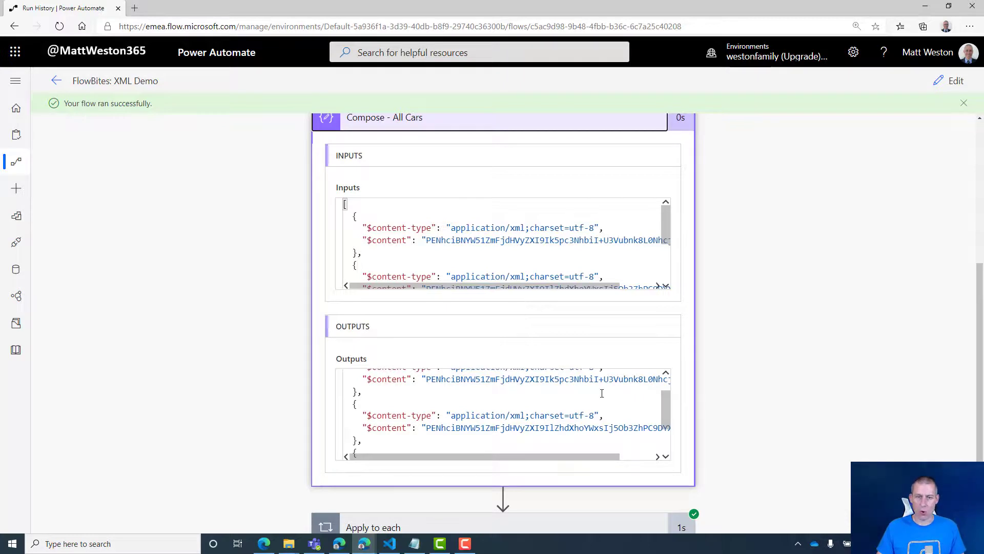
pyautogui.scroll(1, 602, 393)
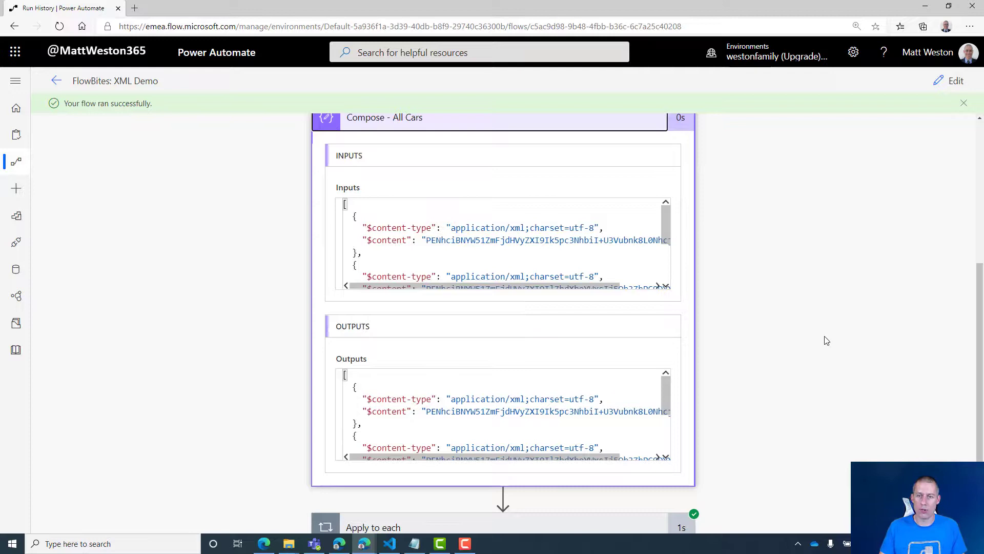
pyautogui.scroll(-1, 773, 380)
# Inspect Compose - This Car in the loop results: Sunny on iteration 1, Nova on iteration 2
pyautogui.click(464, 483)
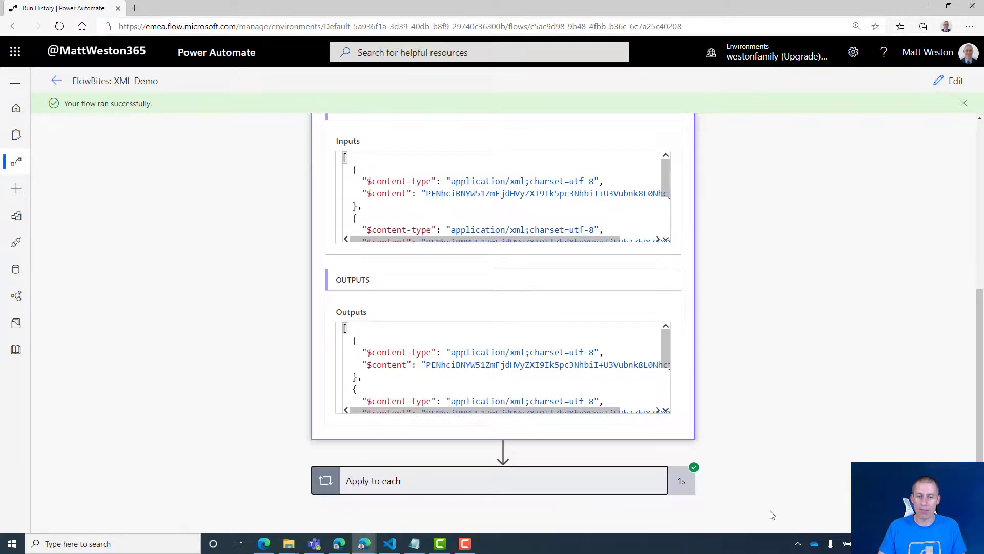
pyautogui.scroll(-2, 743, 426)
pyautogui.scroll(1, 477, 458)
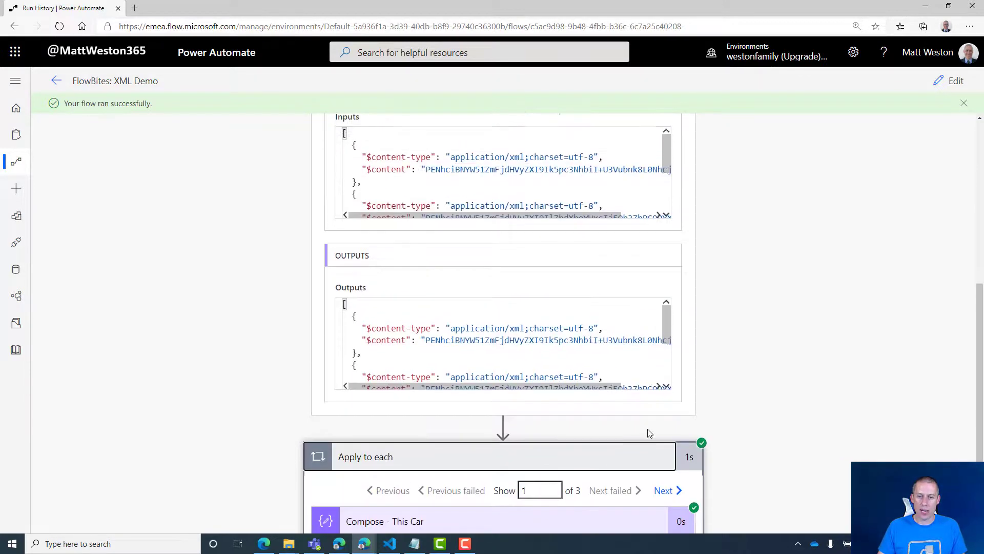
pyautogui.scroll(-1, 513, 431)
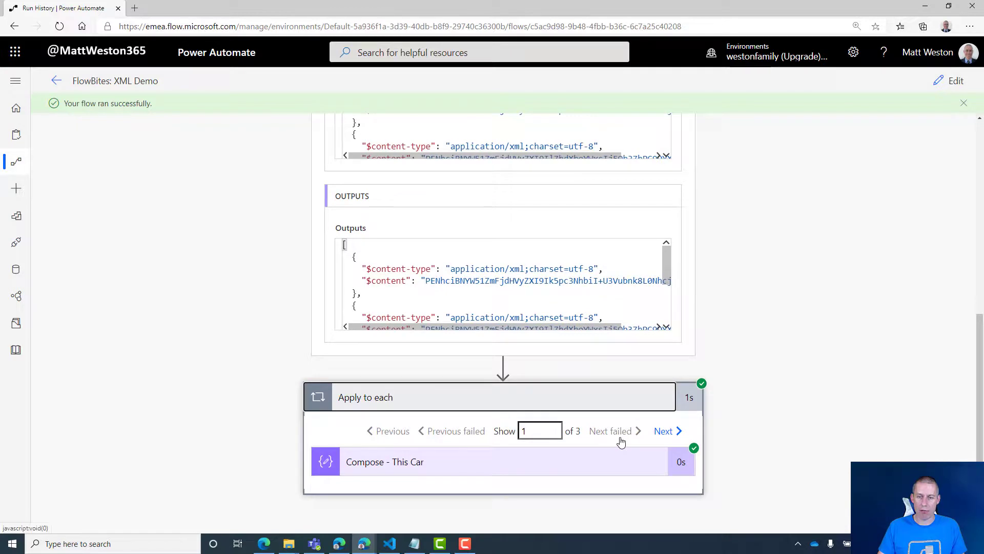
pyautogui.click(538, 468)
pyautogui.scroll(-1, 839, 476)
pyautogui.scroll(-2, 836, 477)
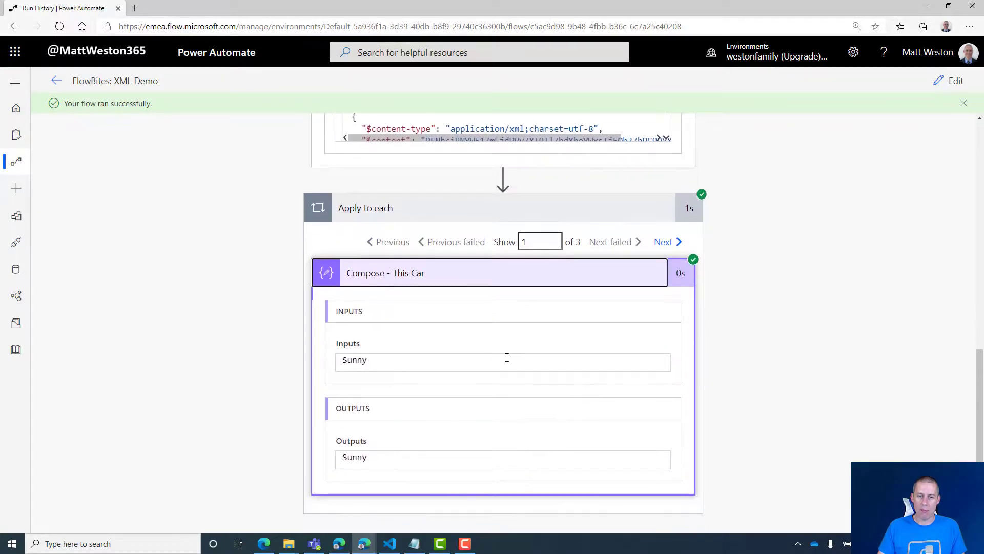
pyautogui.click(665, 243)
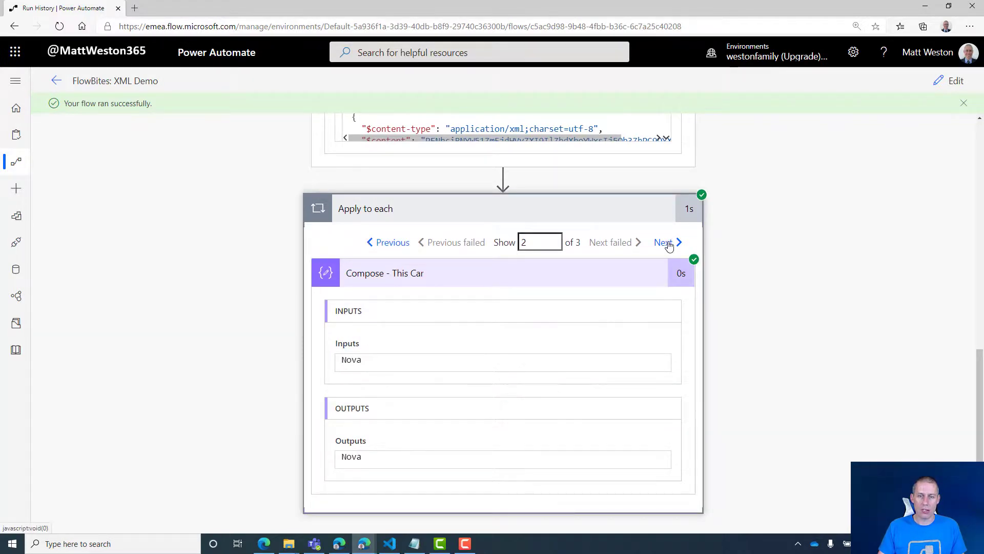